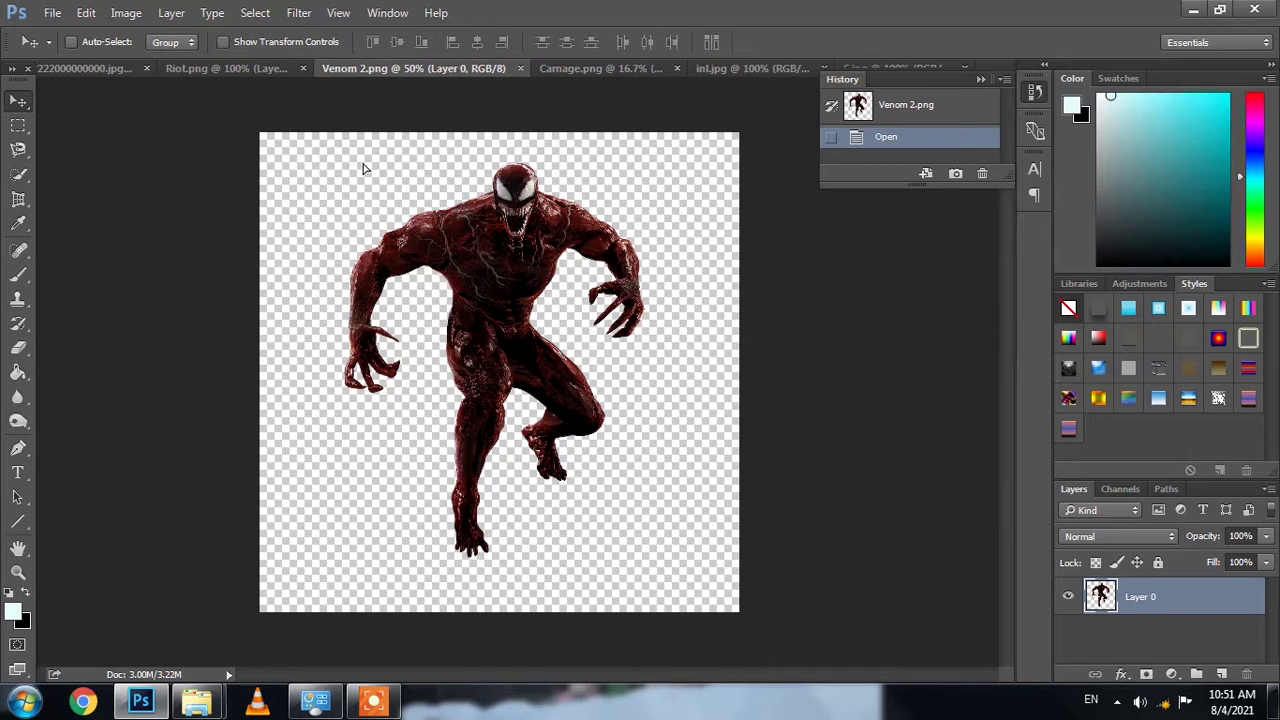
- Bring the Venom 2.png figure into the city background document at the centre and enlarge it slightly with Free Transform
drag(365, 170, 559, 352)
key(ctrl+t)
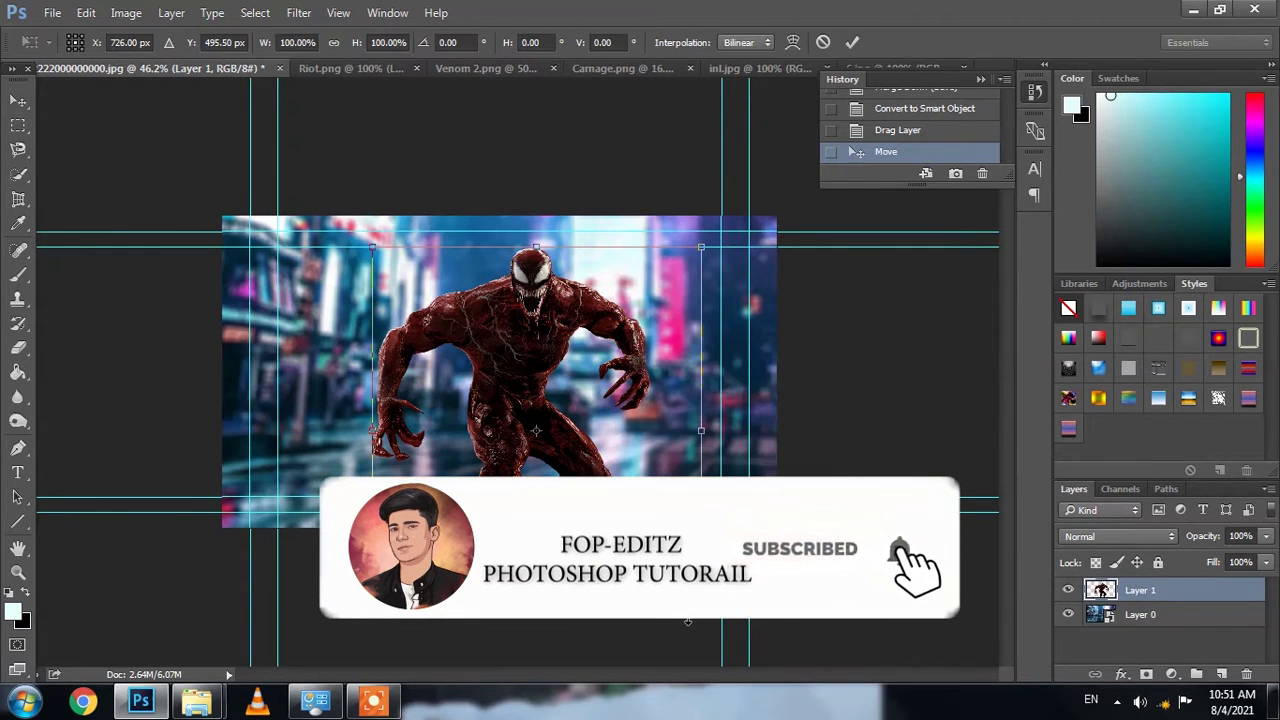
drag(701, 615, 717, 621)
key(Return)
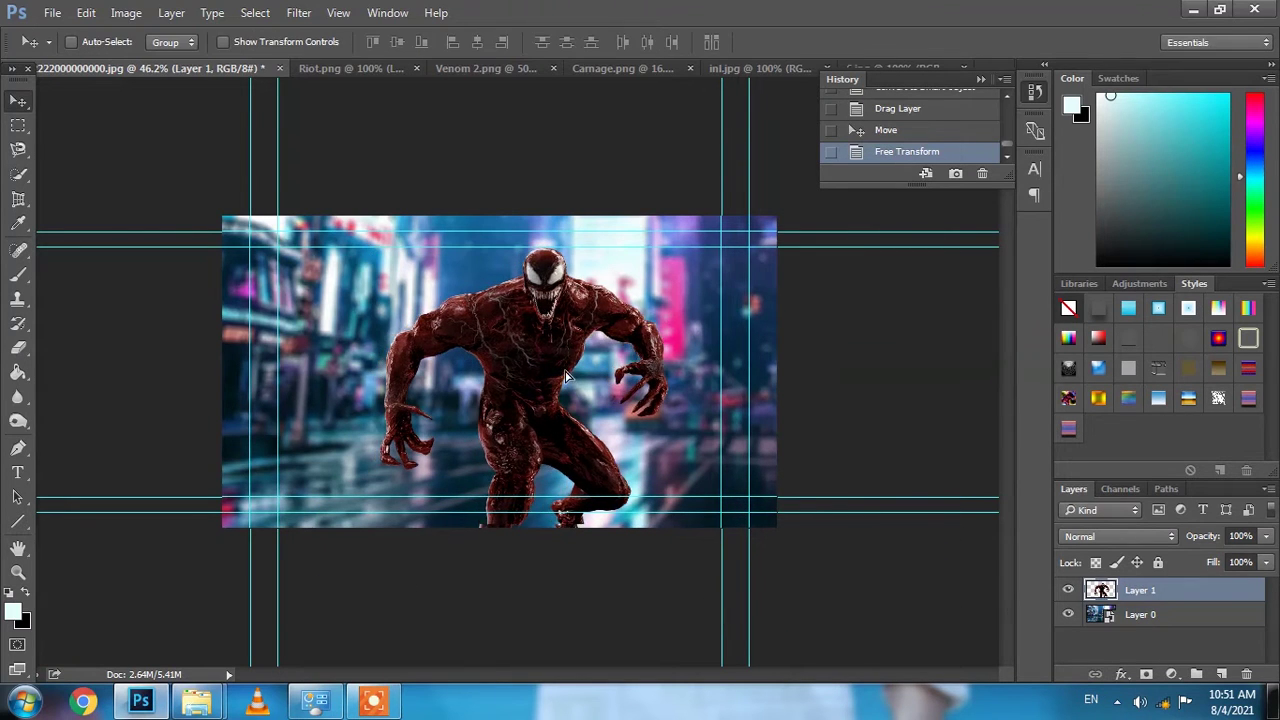
- Scale the main figure to about 101% and nudge it to the middle of the city scene, with its head near the upper guides
drag(566, 376, 562, 374)
key(ctrl+t)
drag(716, 625, 719, 628)
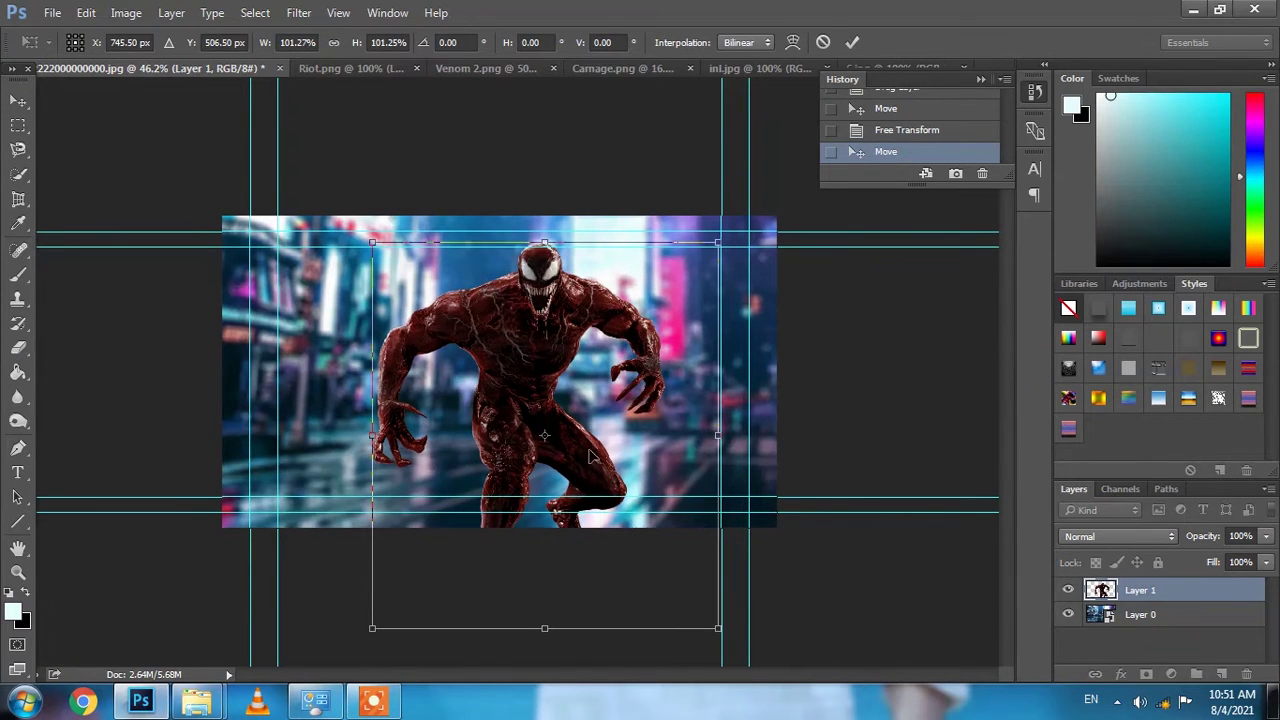
key(Return)
drag(584, 366, 576, 350)
- Create a new layer clipped to the main figure and brush pink sampled from the background sign onto the arm nearest that sign
scroll(566, 416, up, 2)
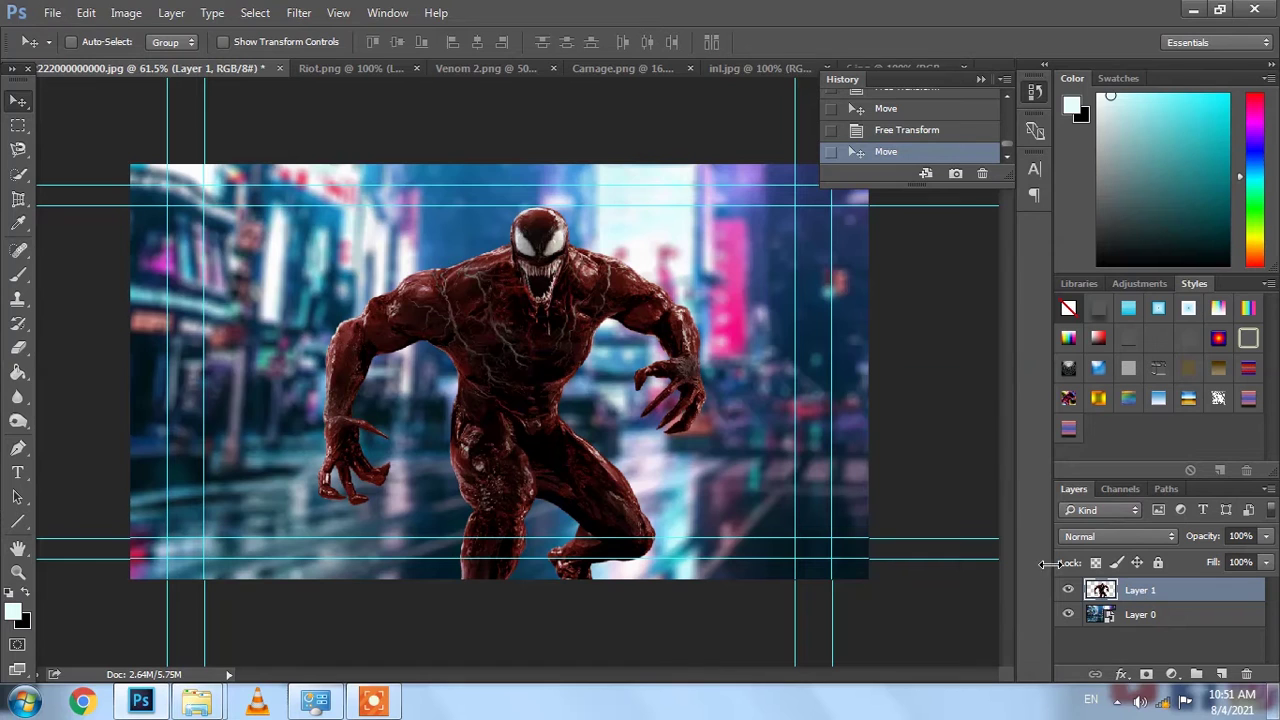
scroll(474, 332, up, 1)
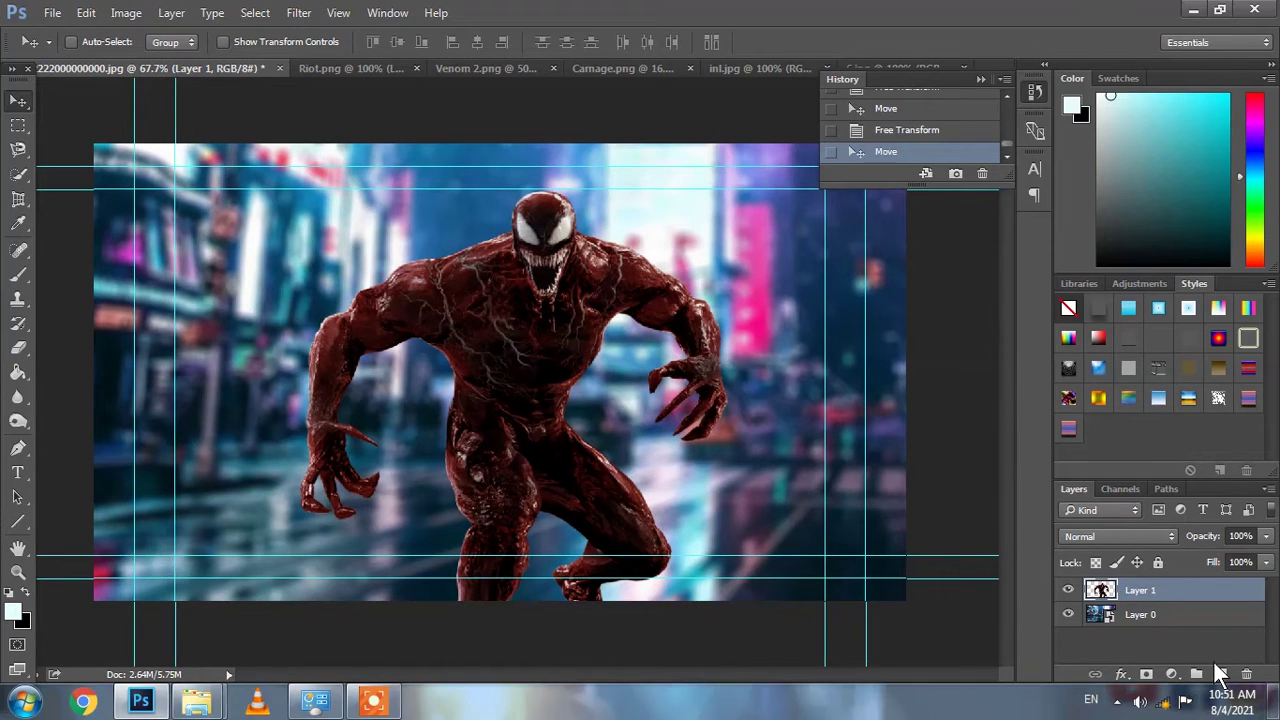
key(ctrl+shift+alt+n)
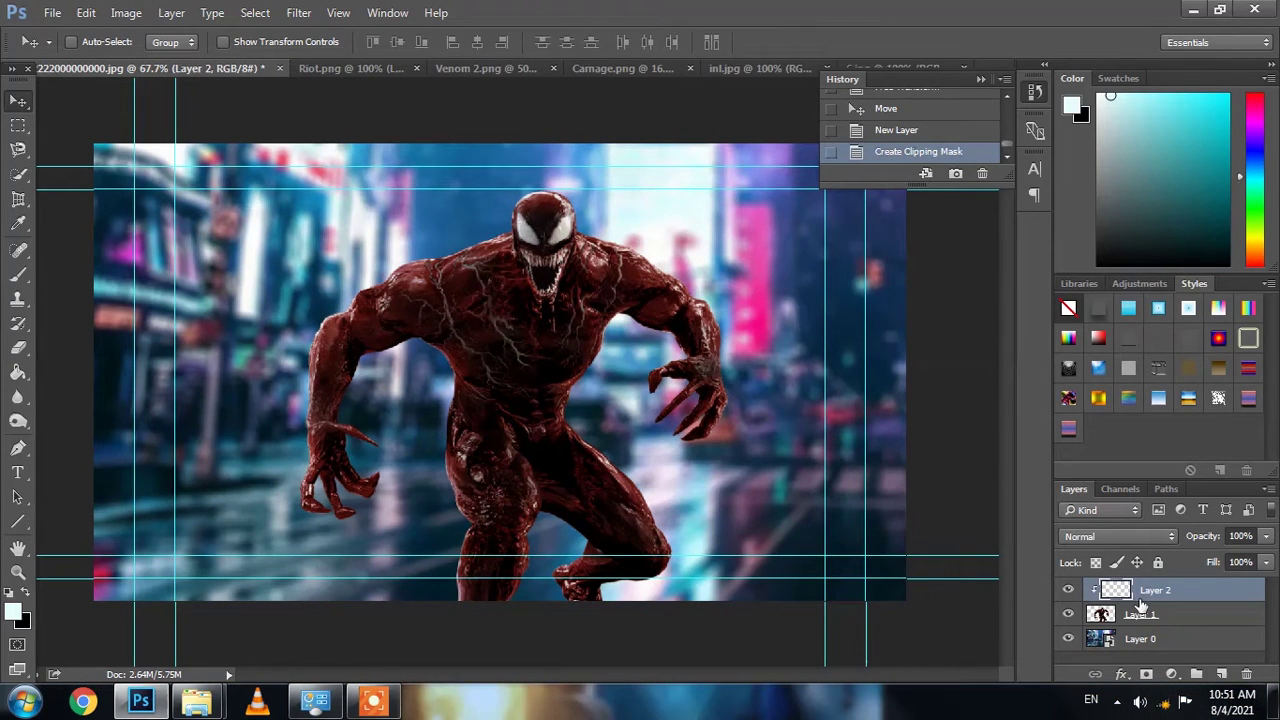
click(22, 272)
right_click(22, 272)
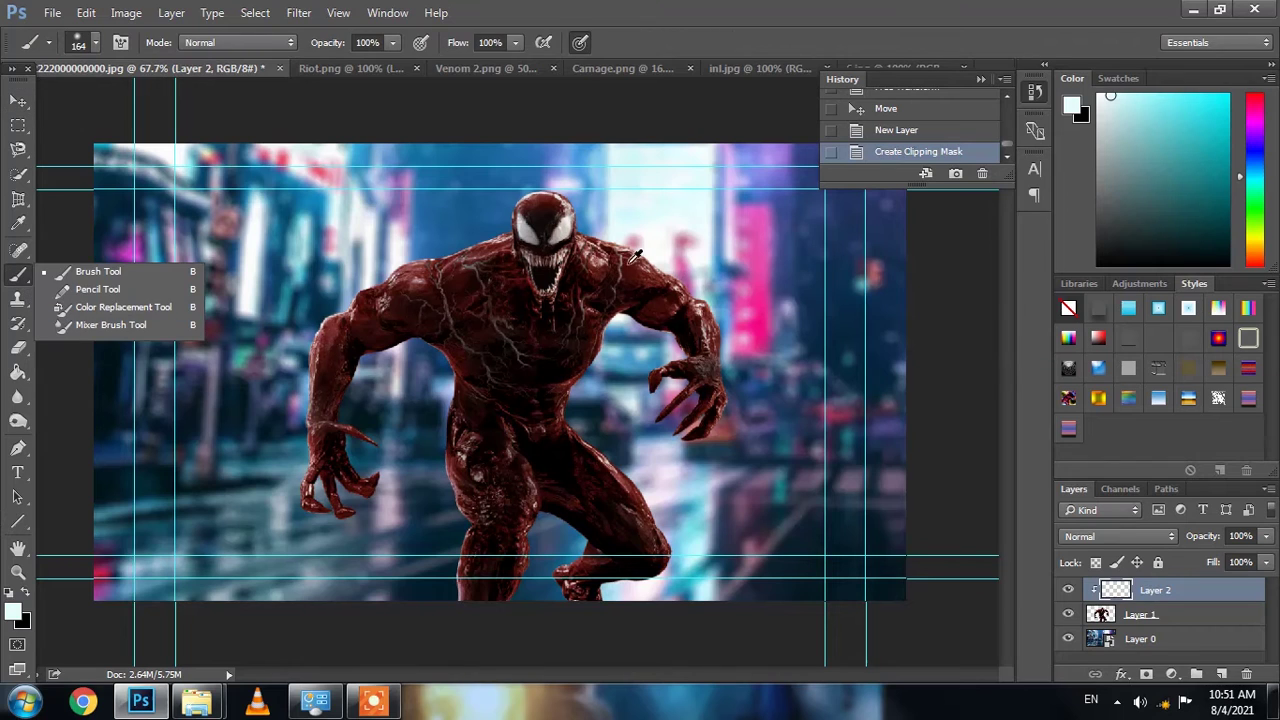
alt+click(765, 245)
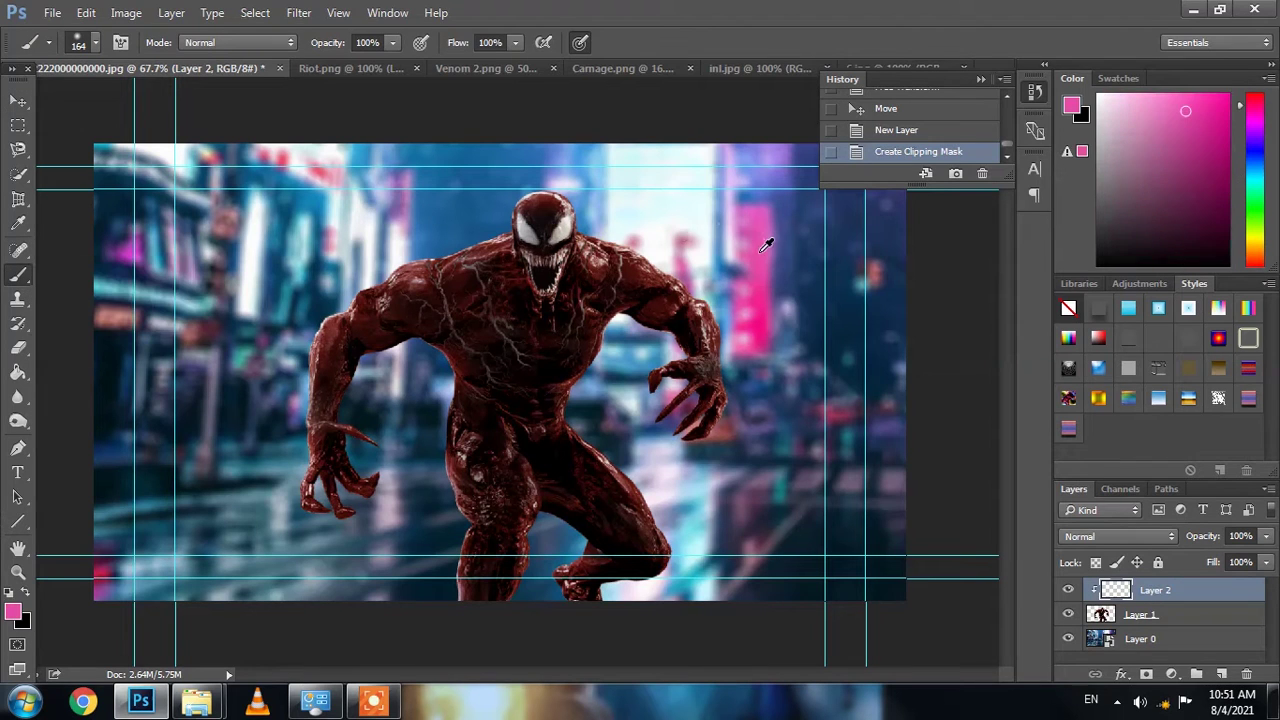
click(741, 328)
- Sample the bright white background light and brush soft highlights on the clipped layer along the figure's shoulders and head
alt+click(680, 188)
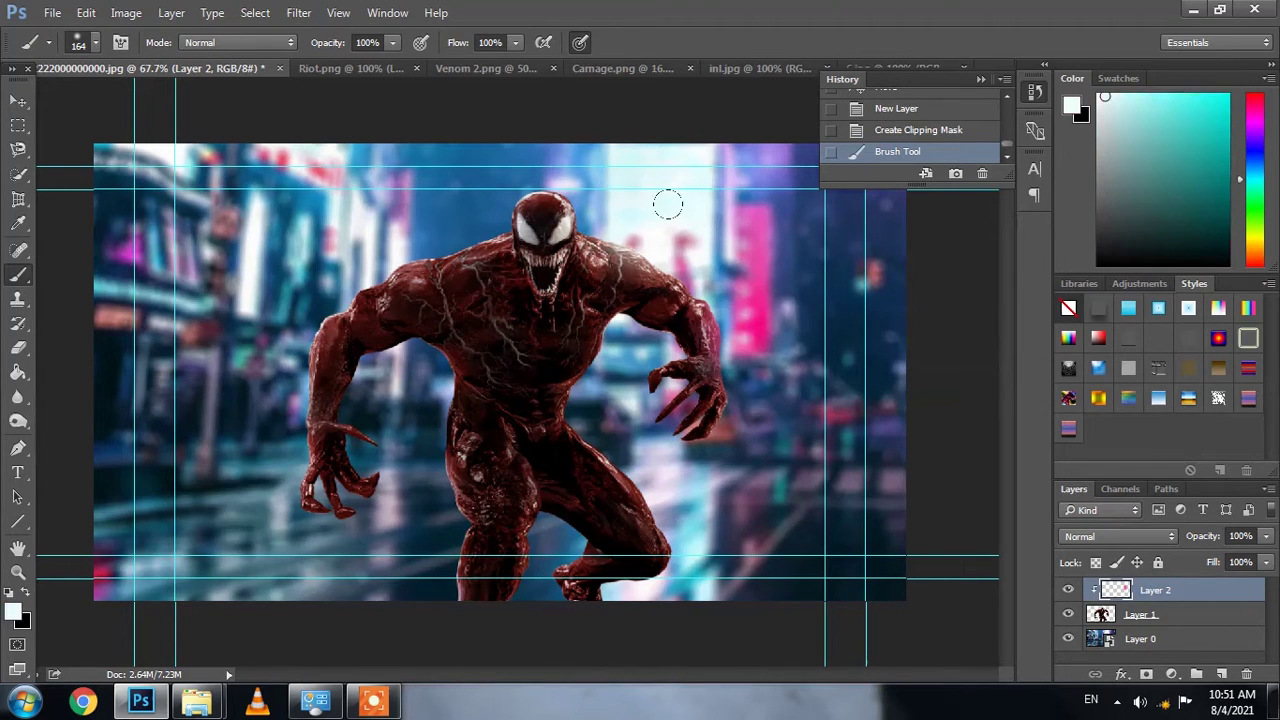
key(ctrl+alt+z)
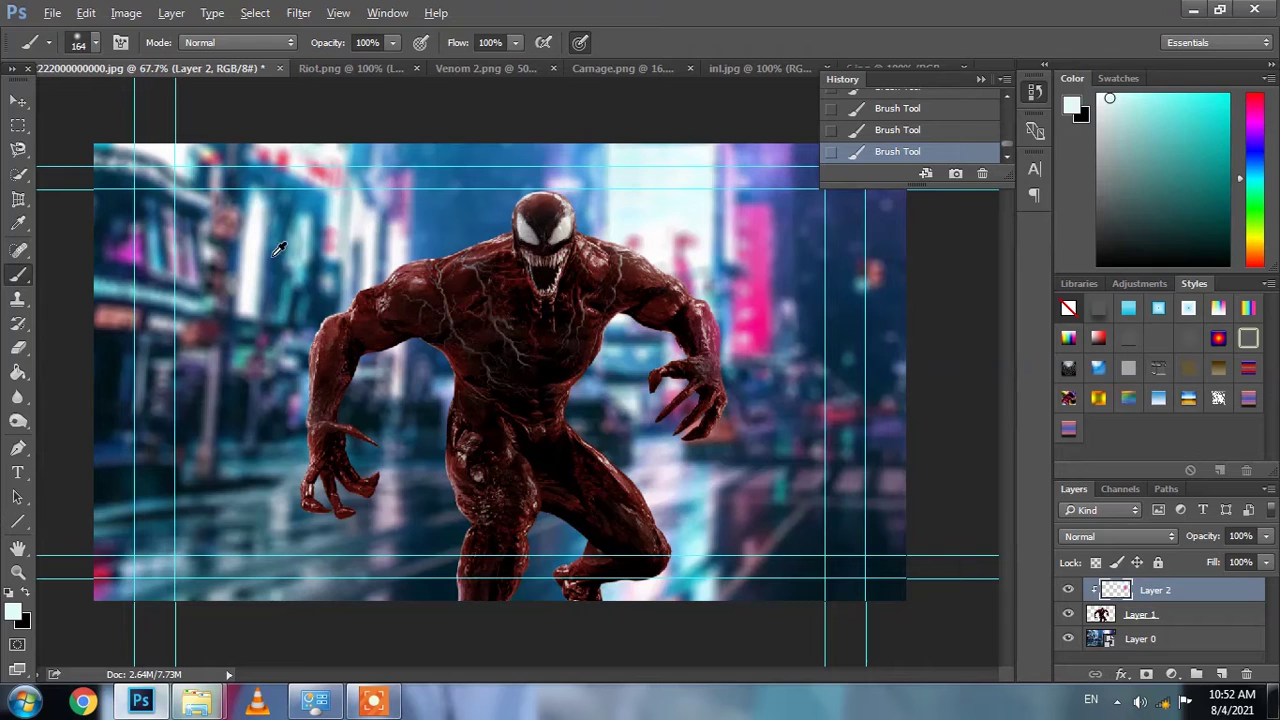
click(402, 177)
click(358, 195)
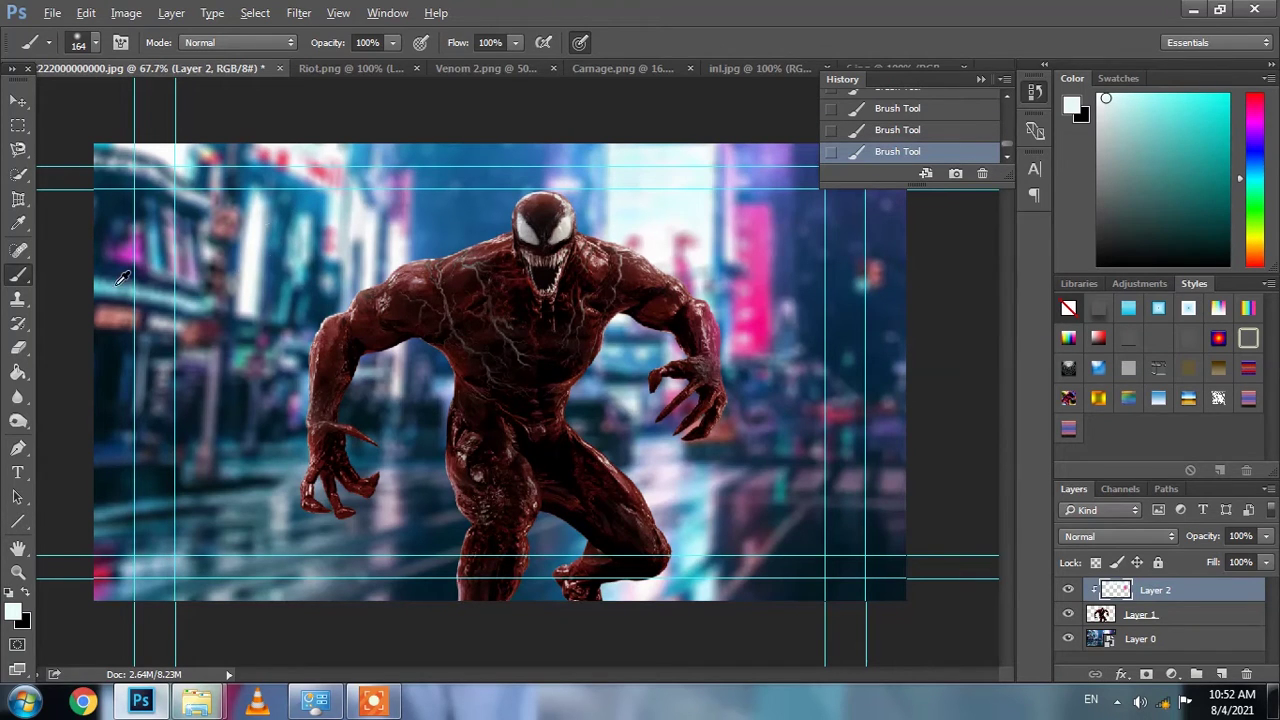
- Sample magenta from the background sign on the street's opposite side and tint the outer edge of the figure's nearby arm
alt+click(134, 251)
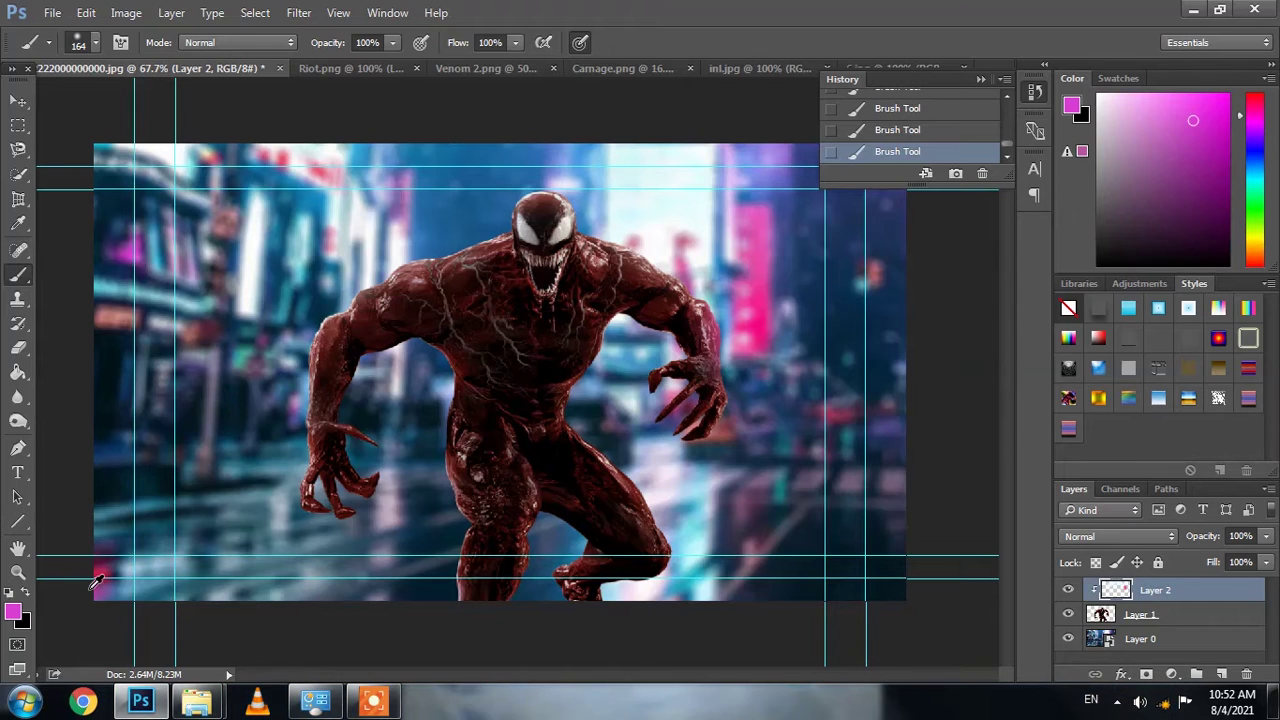
alt+click(92, 590)
alt+click(134, 250)
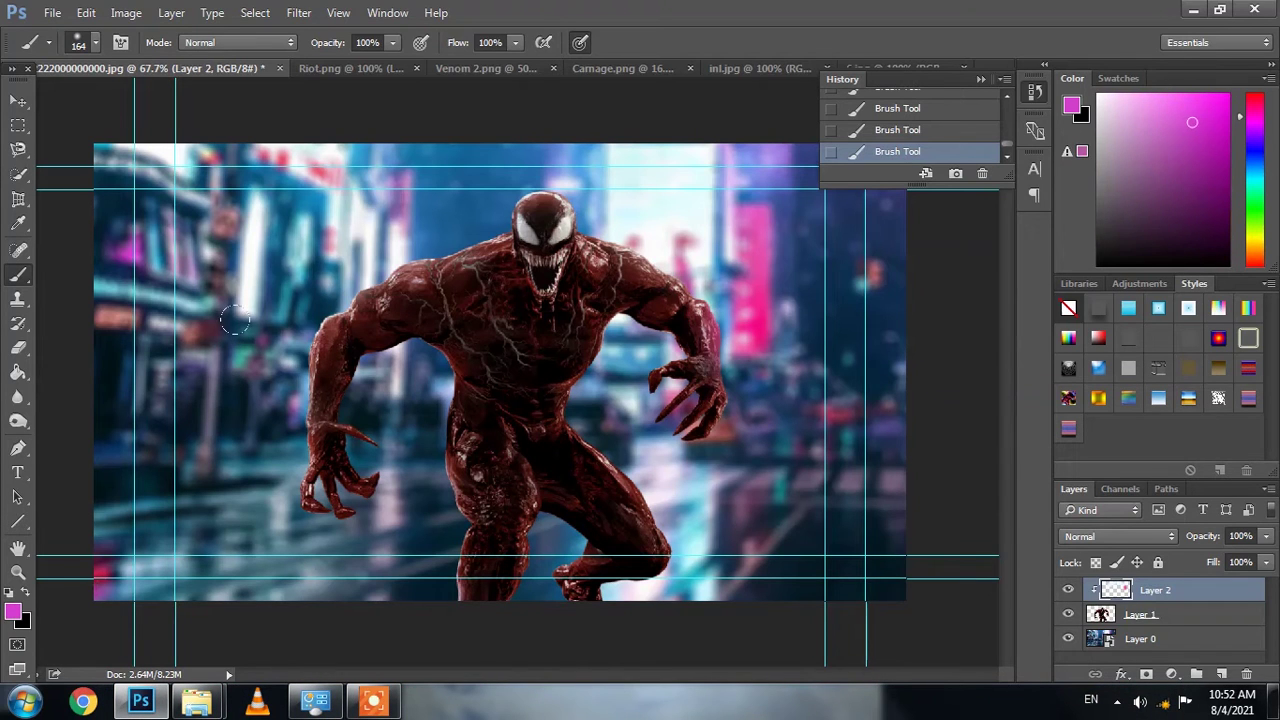
click(221, 375)
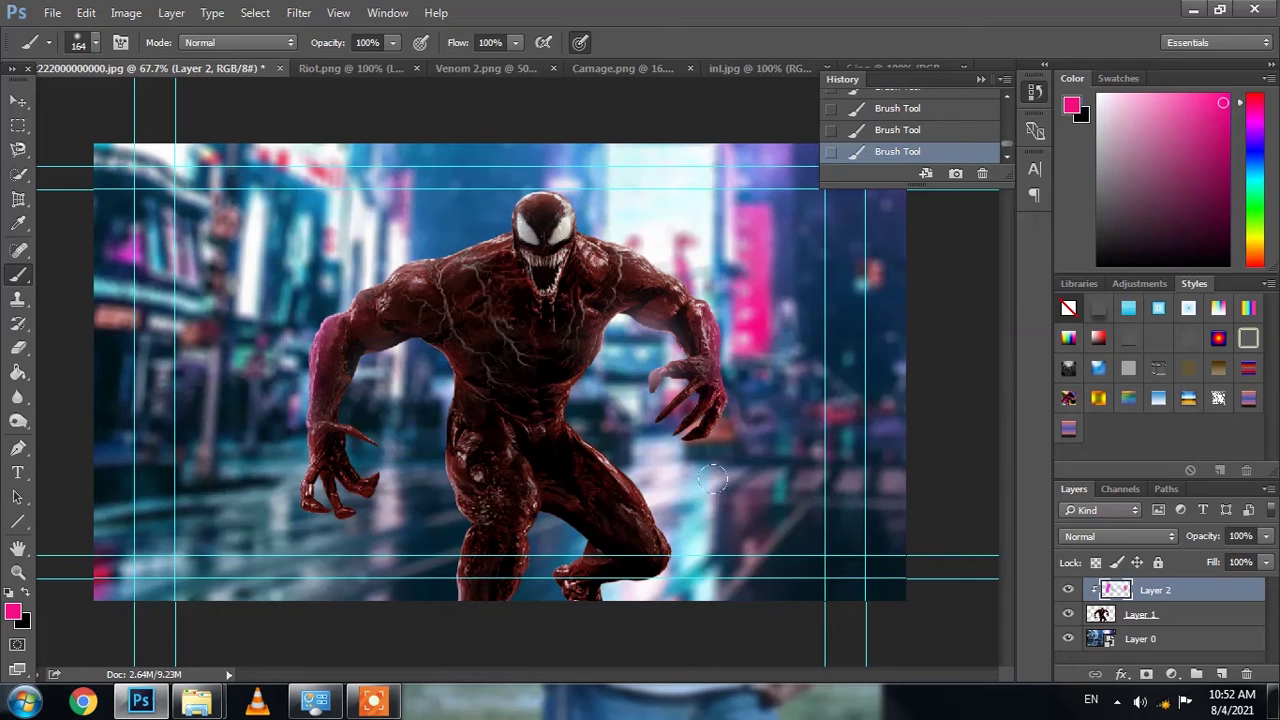
- Sample pale, blue and near-white light tones from the background as brush colours for the figure
alt+click(643, 440)
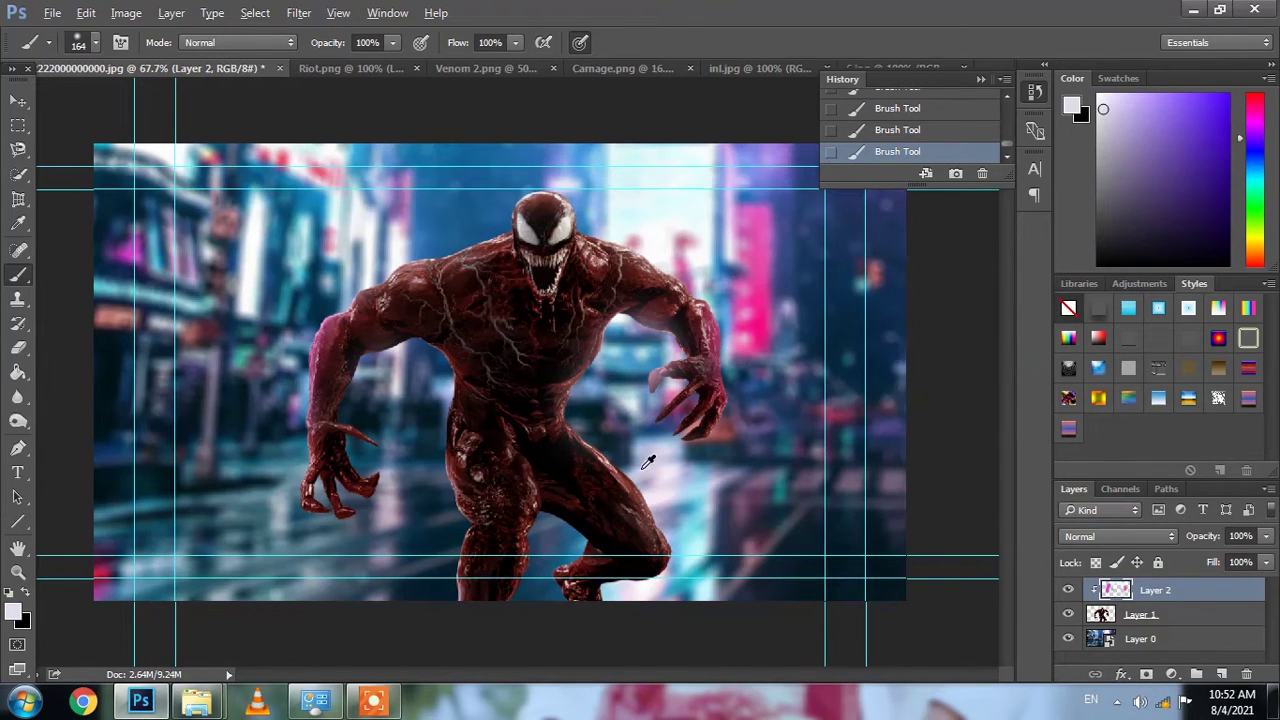
scroll(493, 449, down, 2)
alt+click(426, 415)
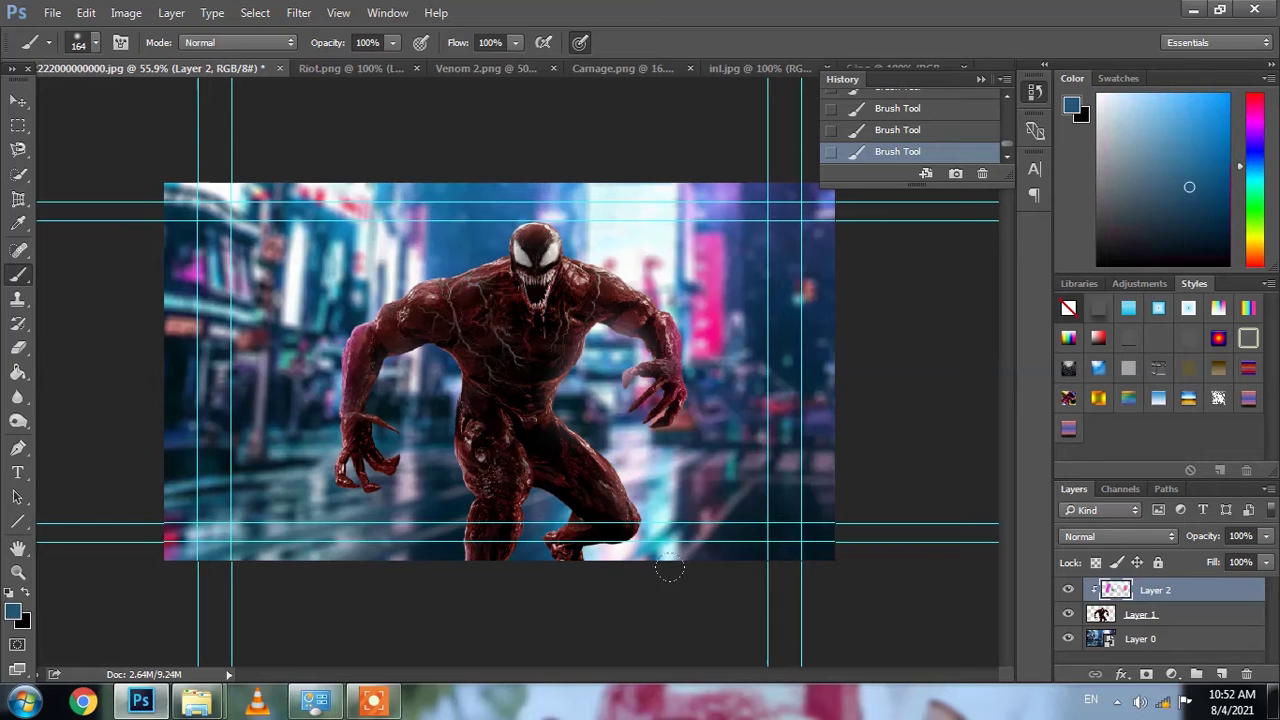
alt+click(647, 206)
scroll(497, 527, down, 1)
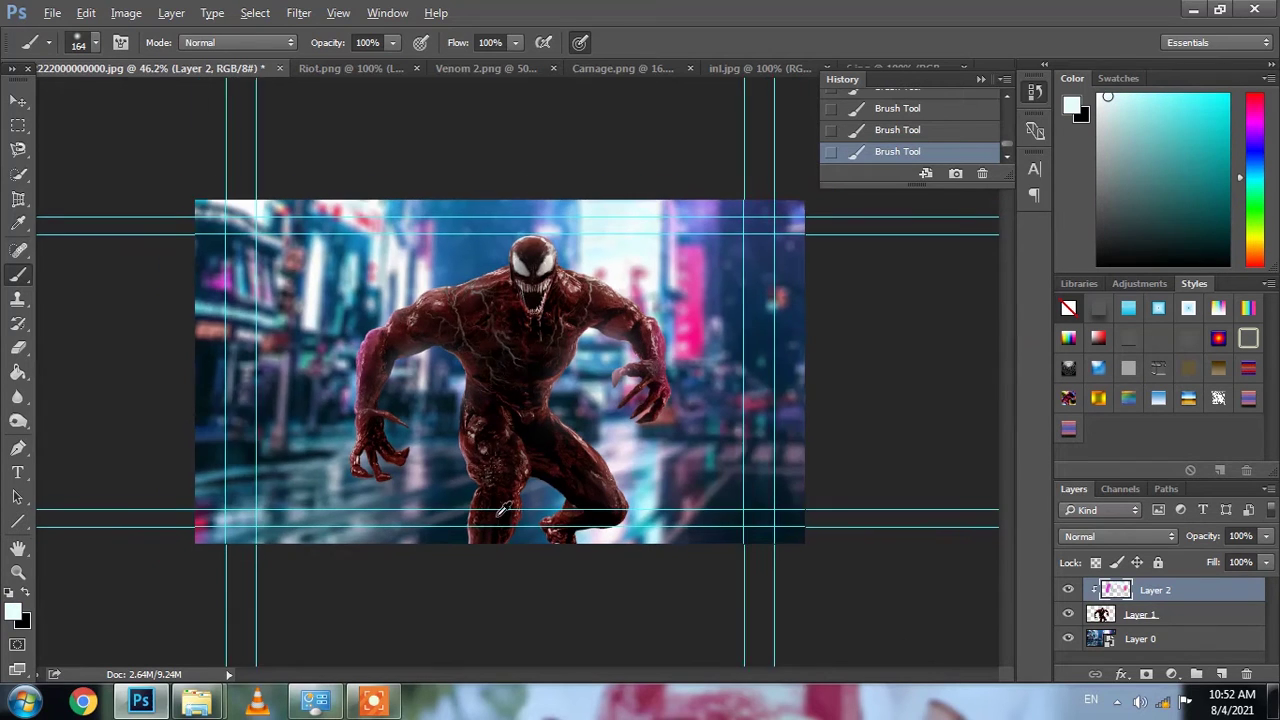
scroll(437, 413, up, 2)
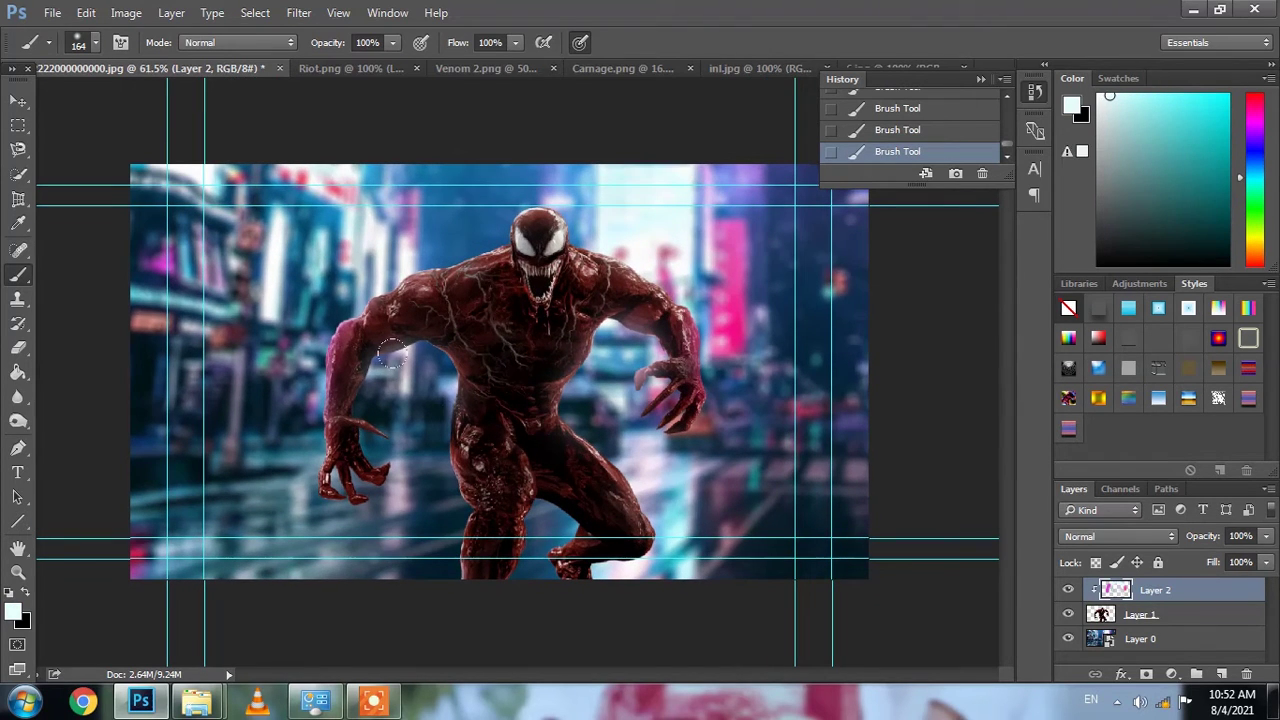
- Bring the Riot.png figure into the city document and place it beside the main figure, near the pink sign
key(v)
scroll(624, 449, up, 1)
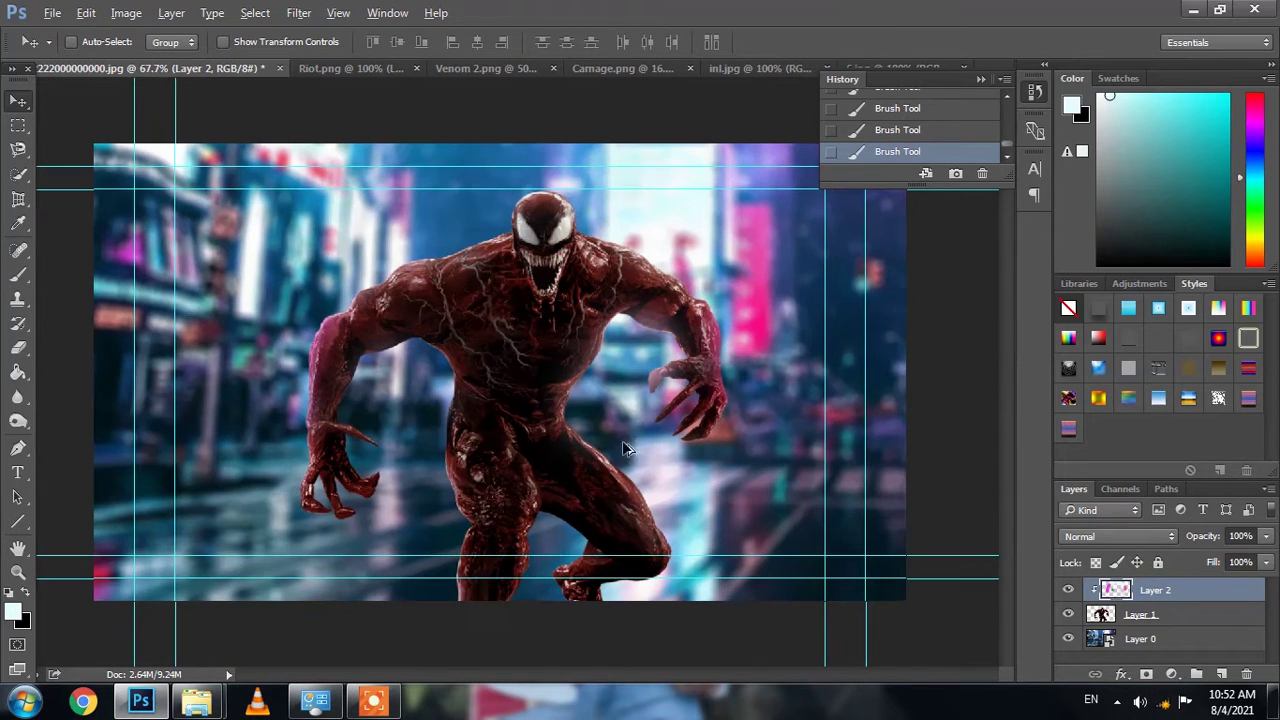
click(321, 65)
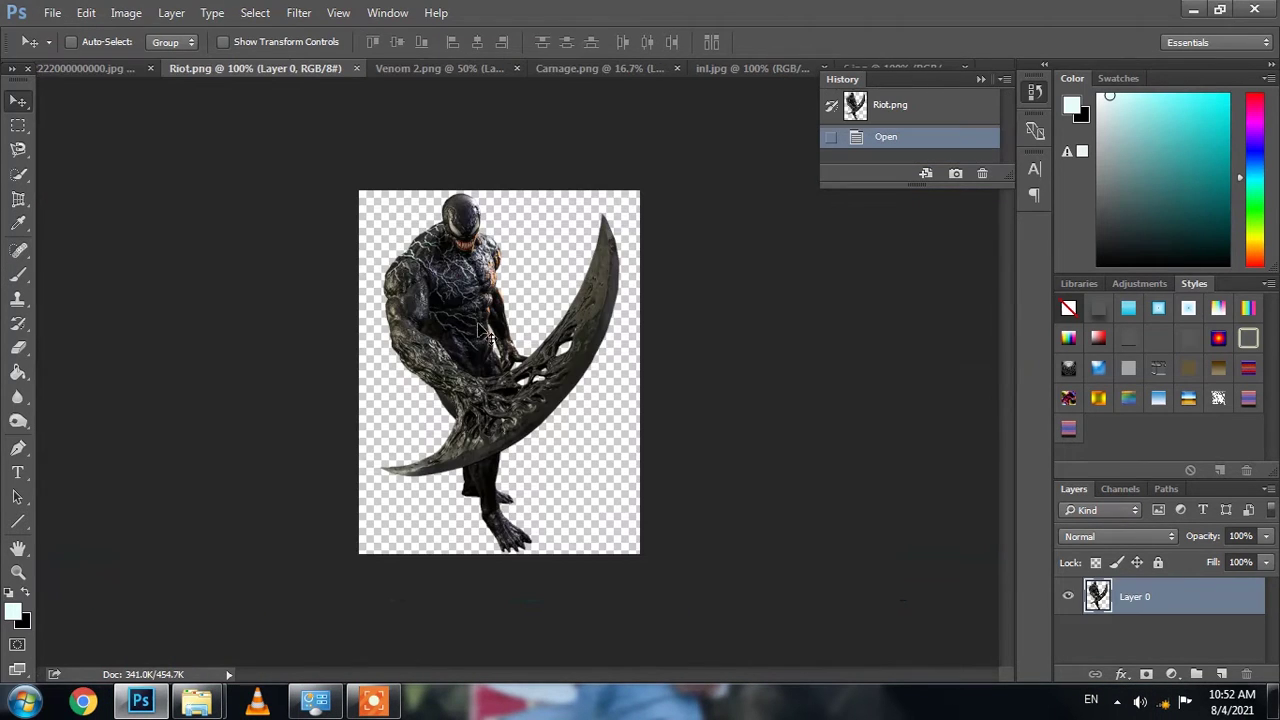
drag(337, 206, 799, 418)
- Apply a Gaussian Blur with a 3.6-pixel radius to the Riot figure and shift it slightly away from the main figure
click(298, 13)
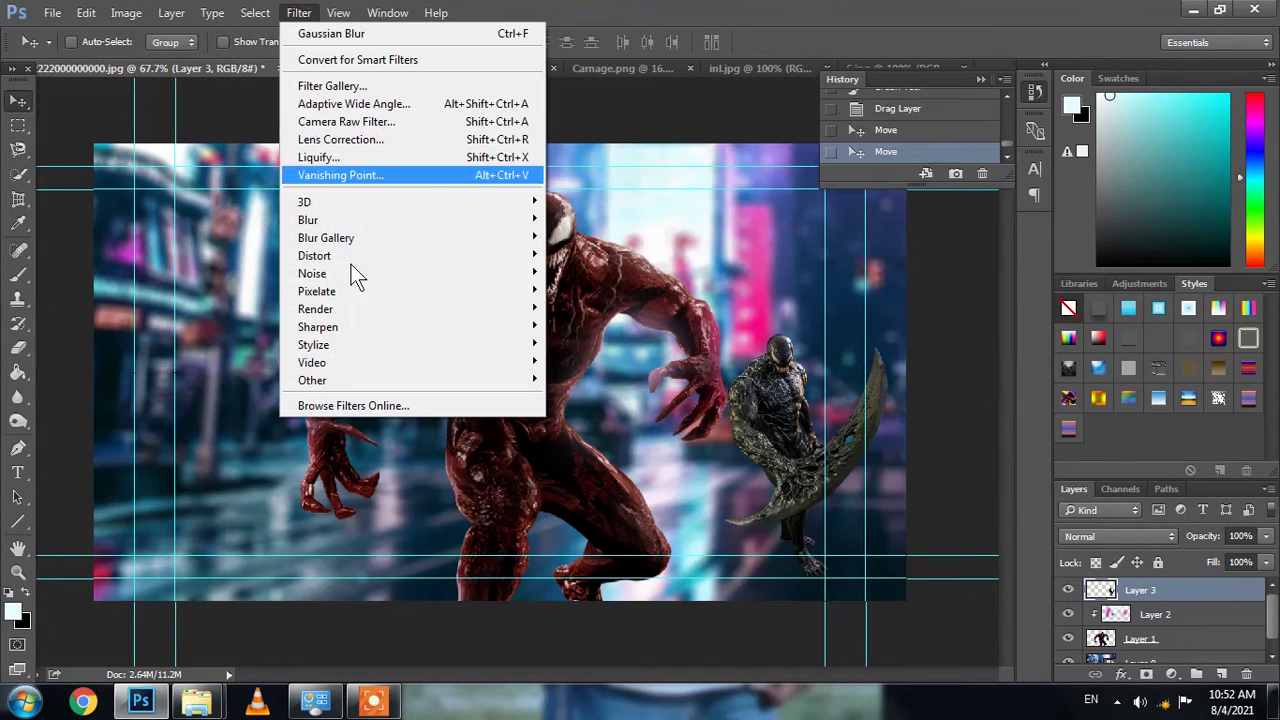
mouse_move(547, 241)
click(588, 289)
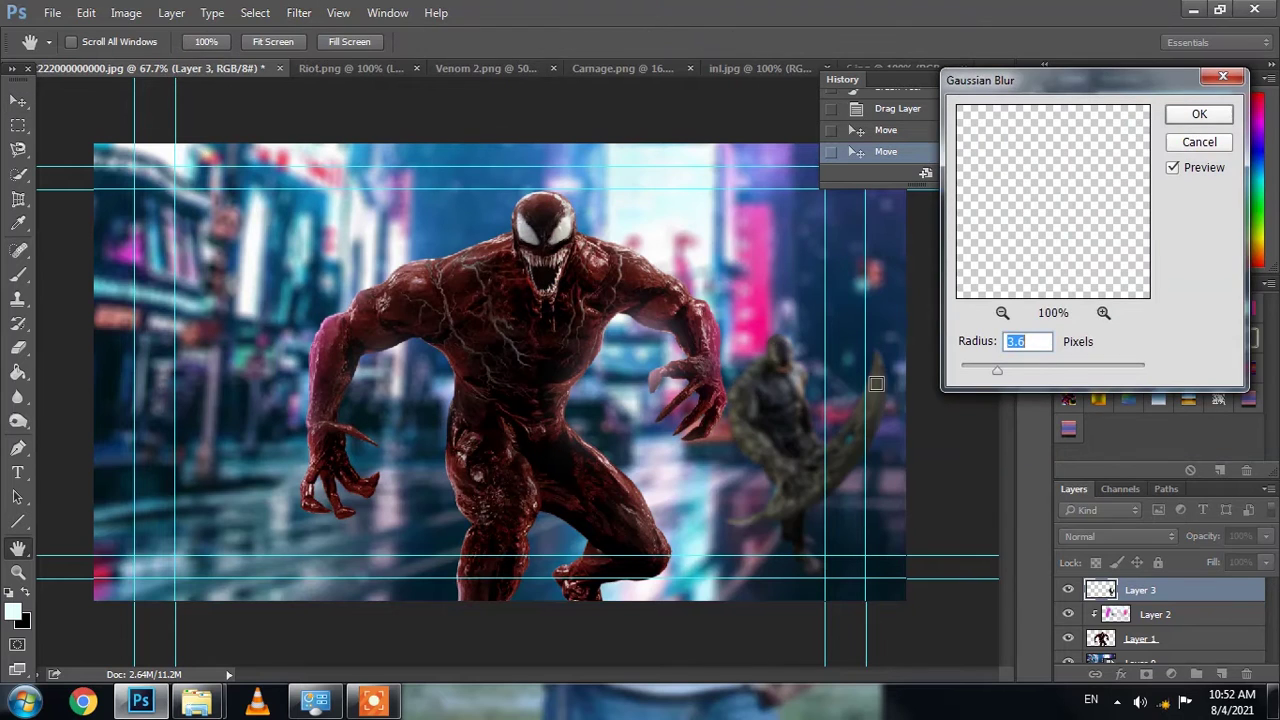
click(1198, 114)
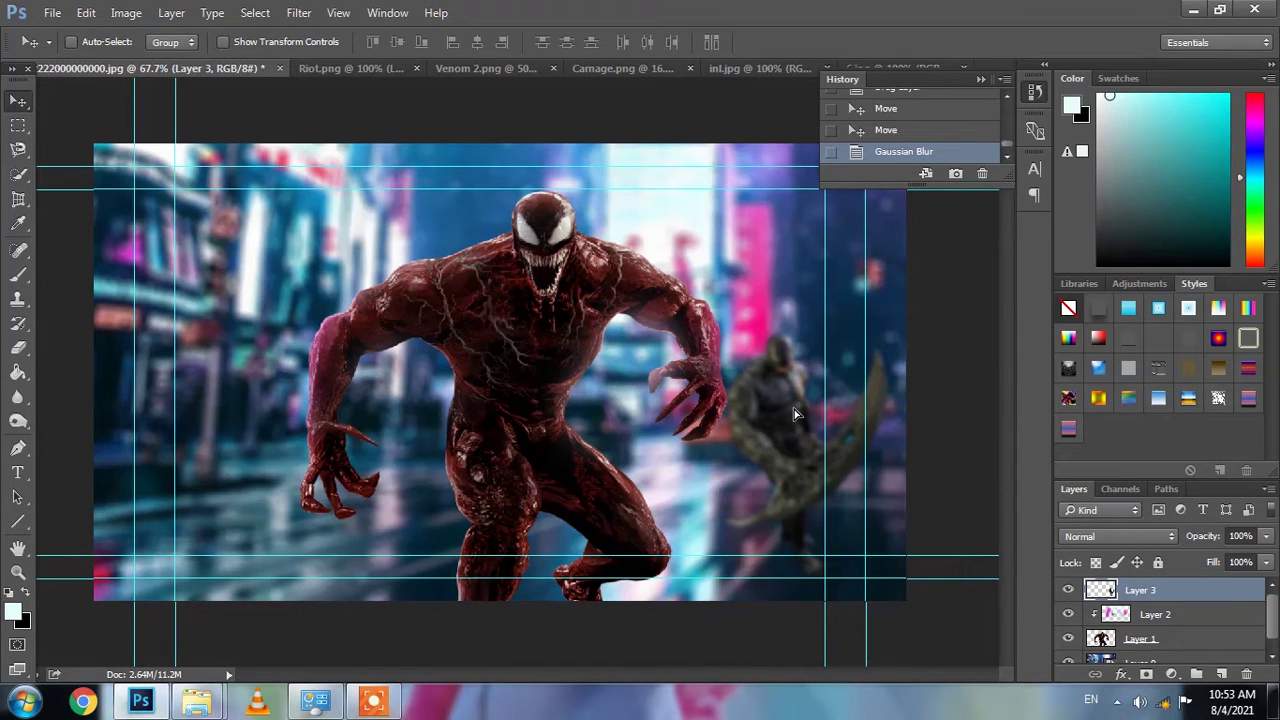
drag(797, 413, 813, 420)
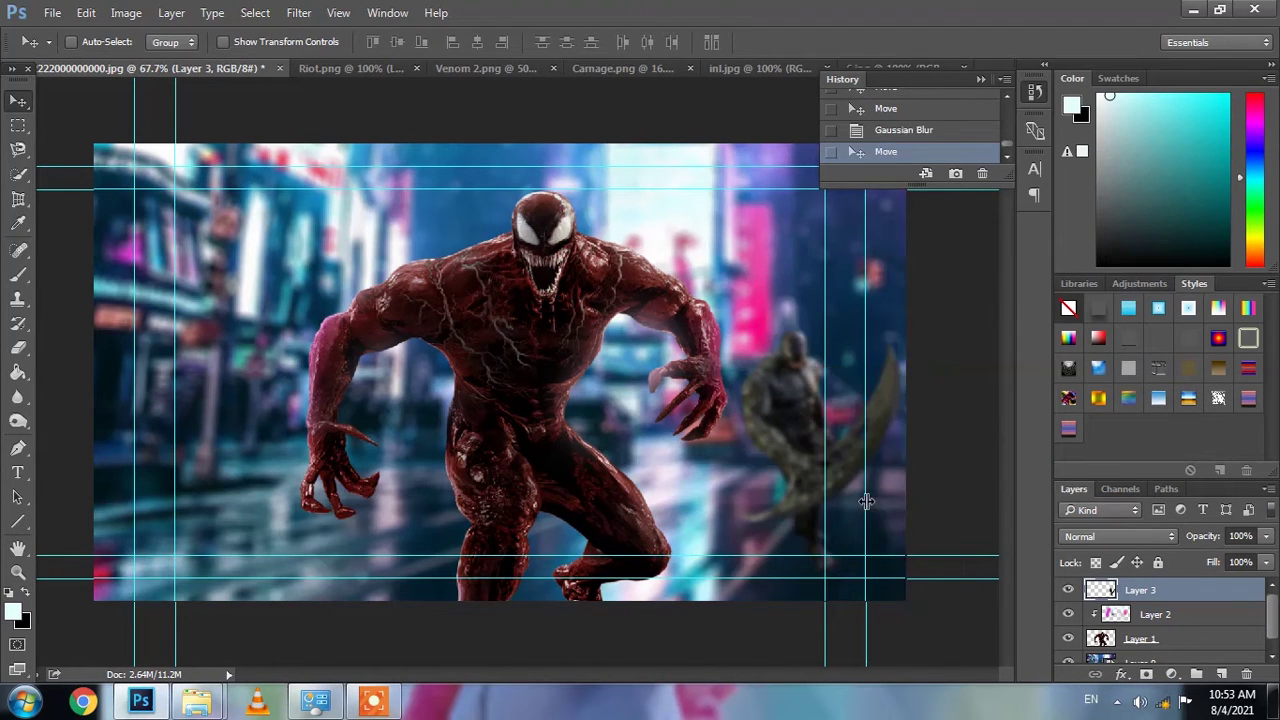
- Bring the Carnage.png figure into the city document and scale it to about 20% on the side opposite the Riot figure
click(578, 72)
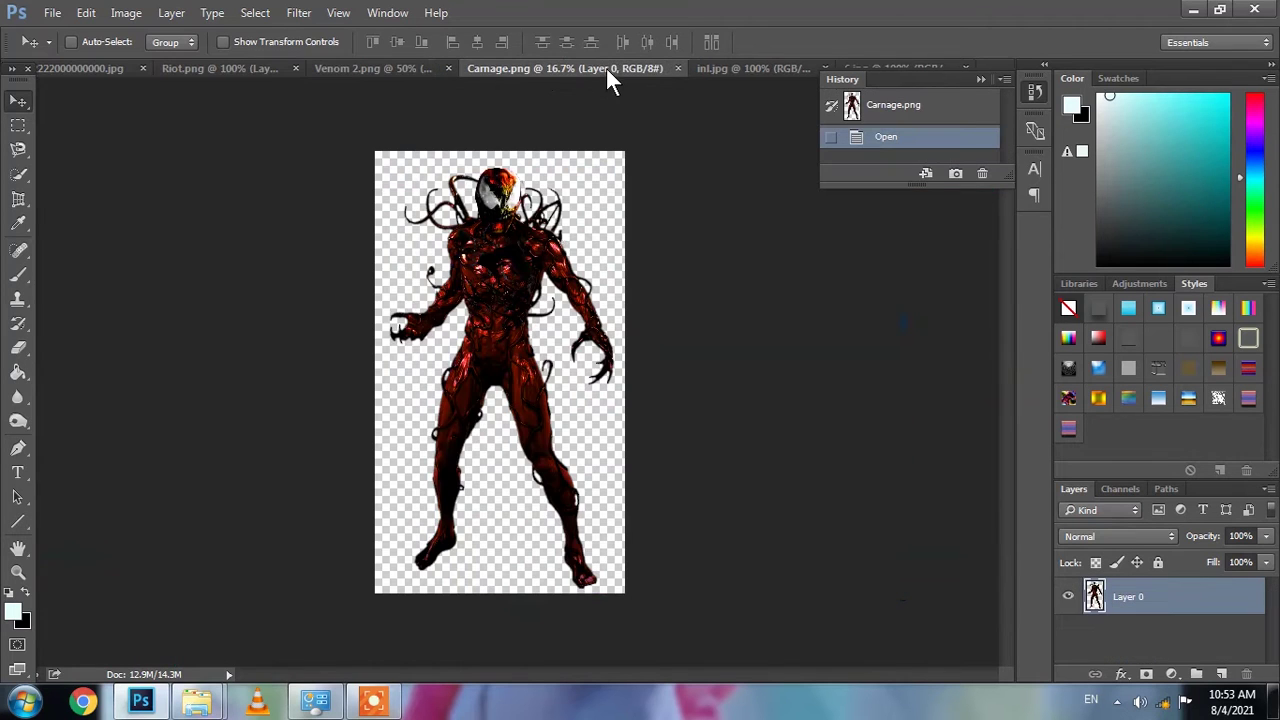
drag(510, 305, 400, 300)
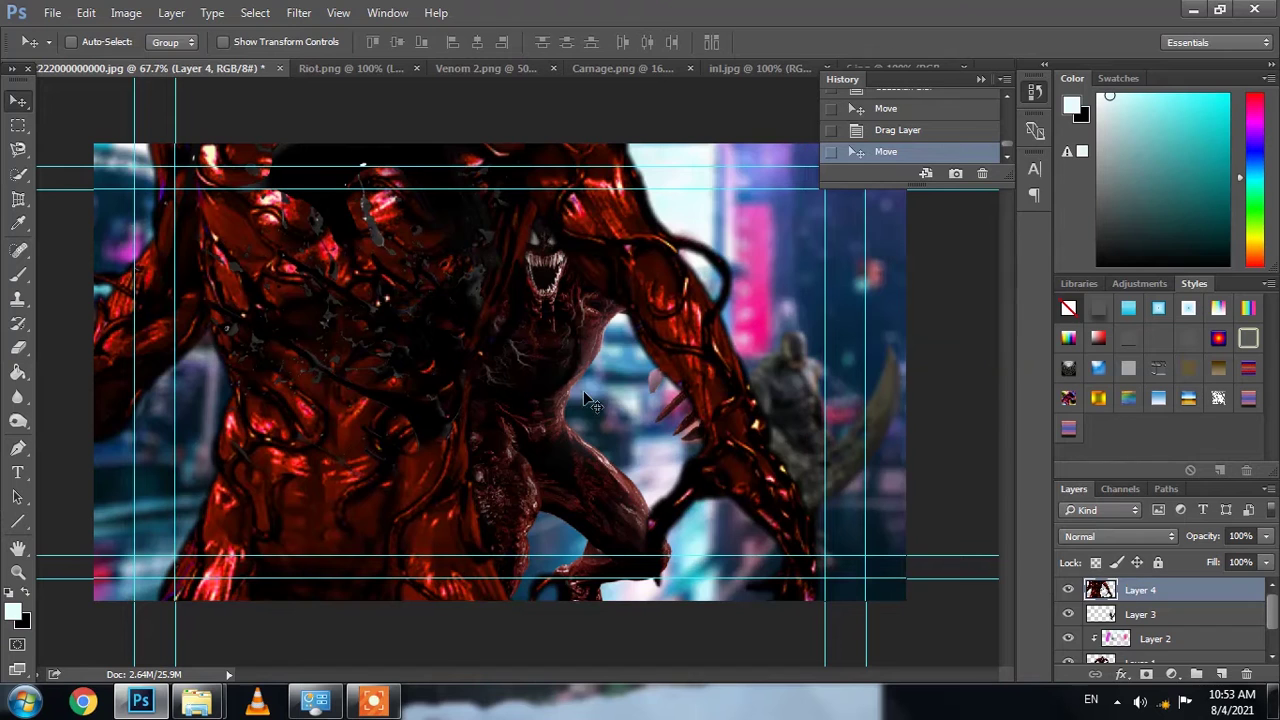
key(ctrl+t)
scroll(560, 410, down, 5)
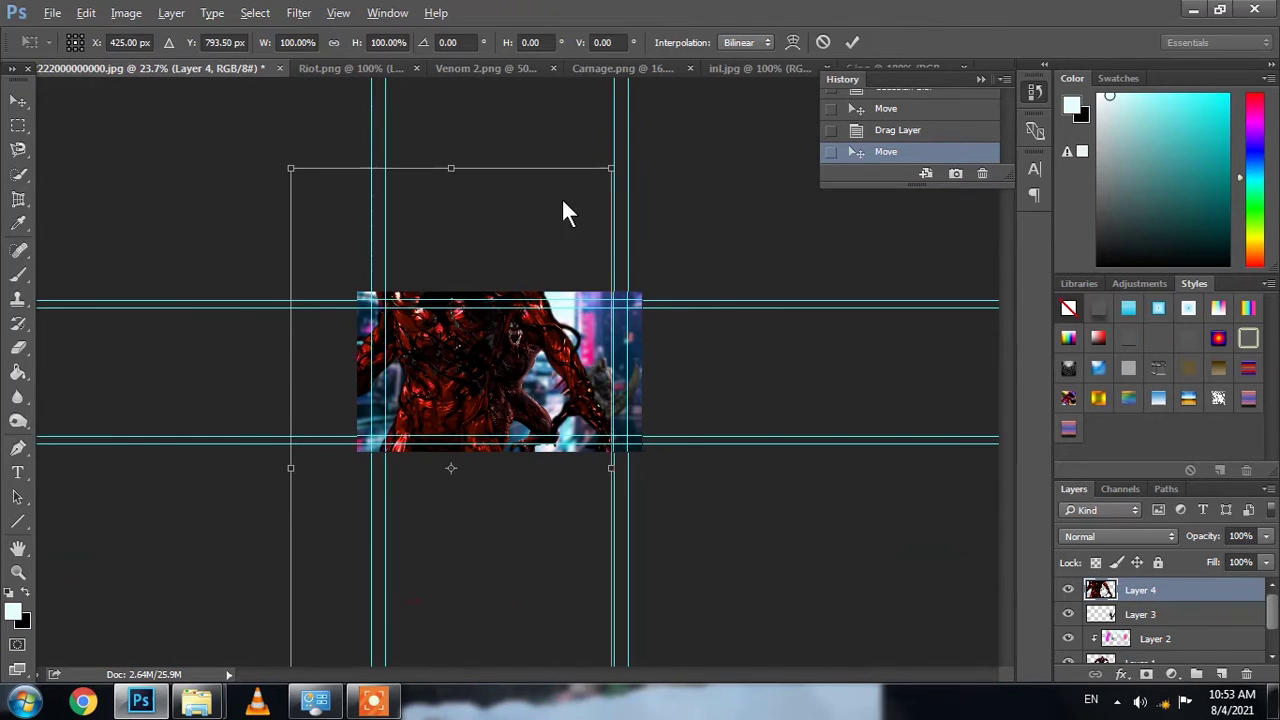
drag(611, 163, 453, 317)
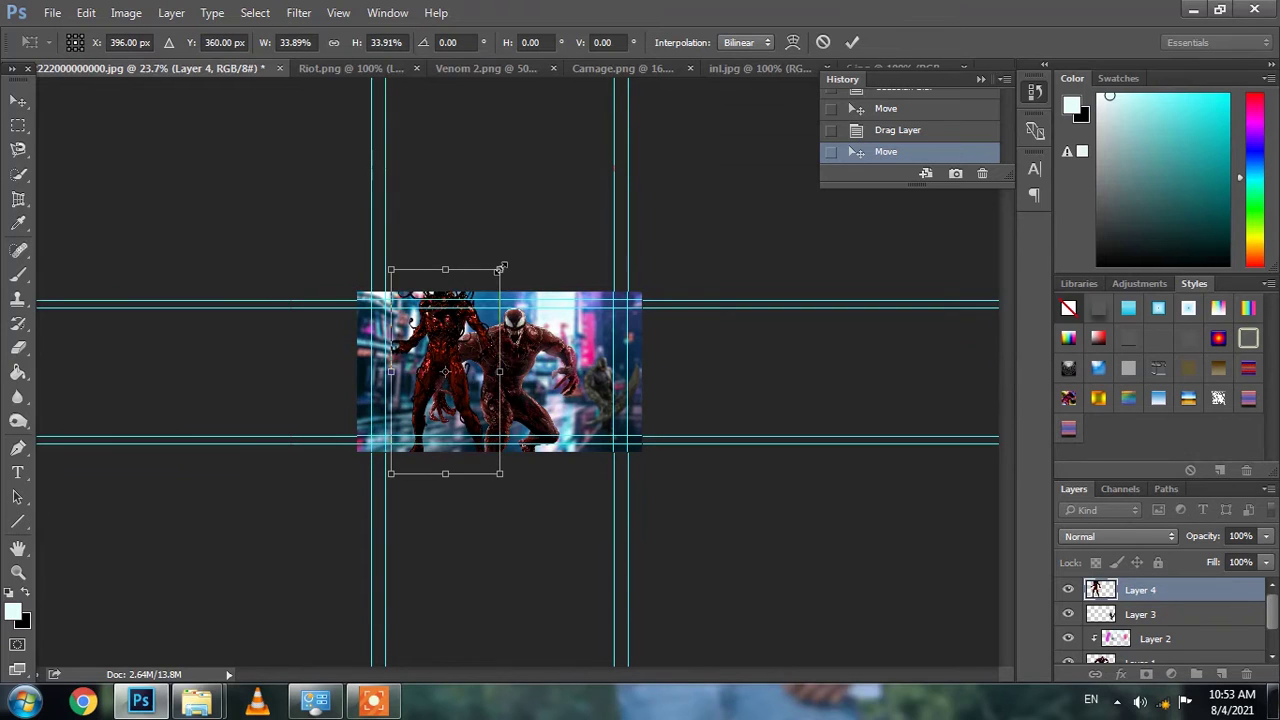
drag(500, 268, 441, 340)
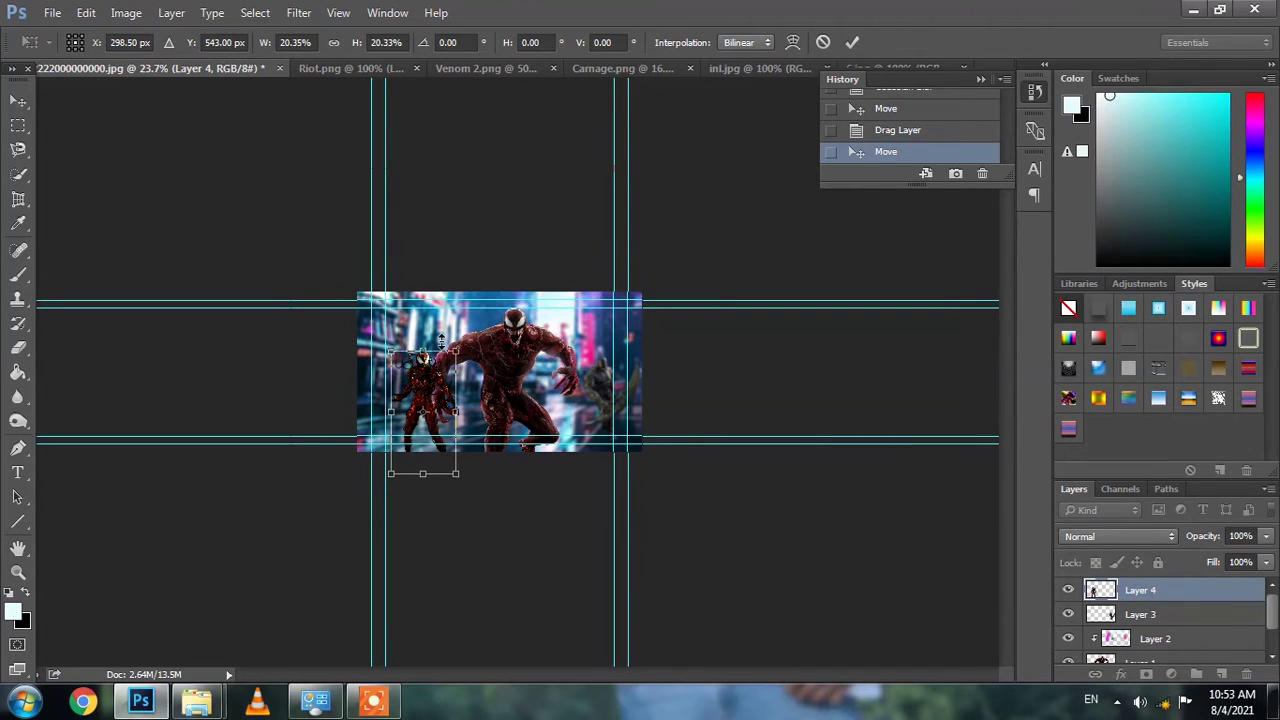
key(Return)
- Scale the Carnage figure to about 93%, move it toward the image's outer edge and place its layer directly above the background
scroll(430, 385, up, 5)
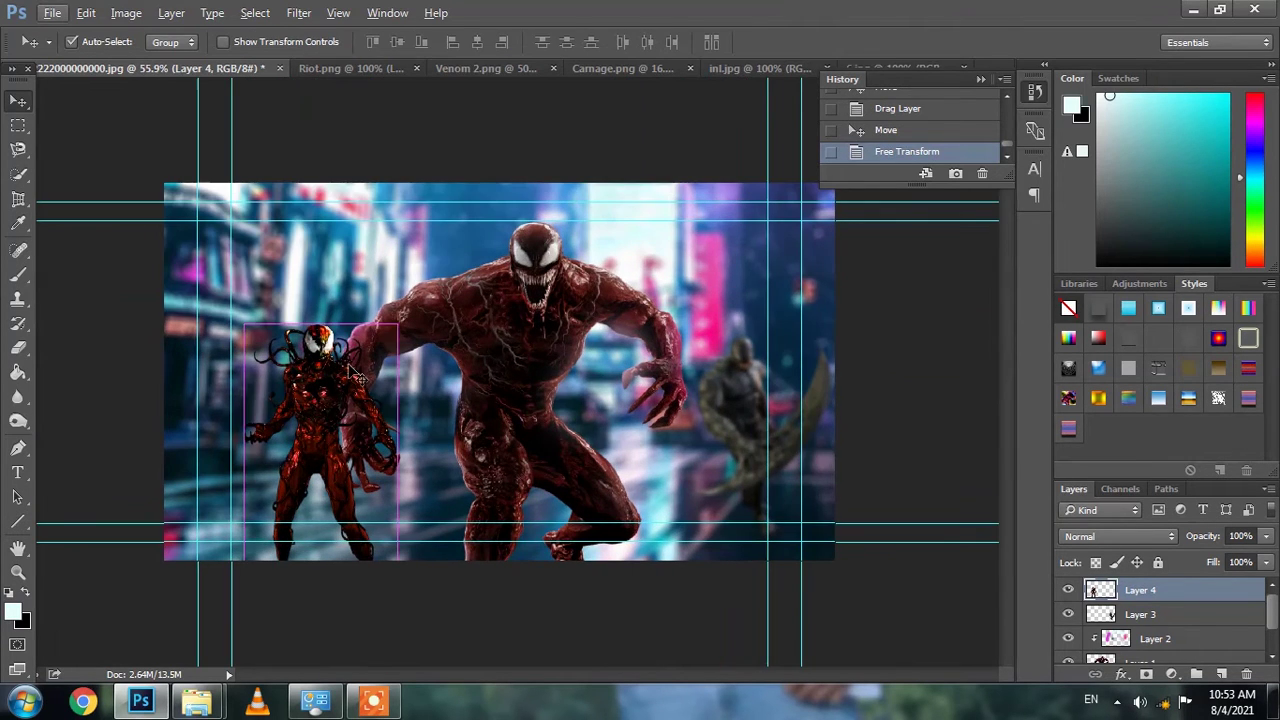
key(ctrl+t)
drag(396, 323, 372, 334)
drag(371, 333, 372, 359)
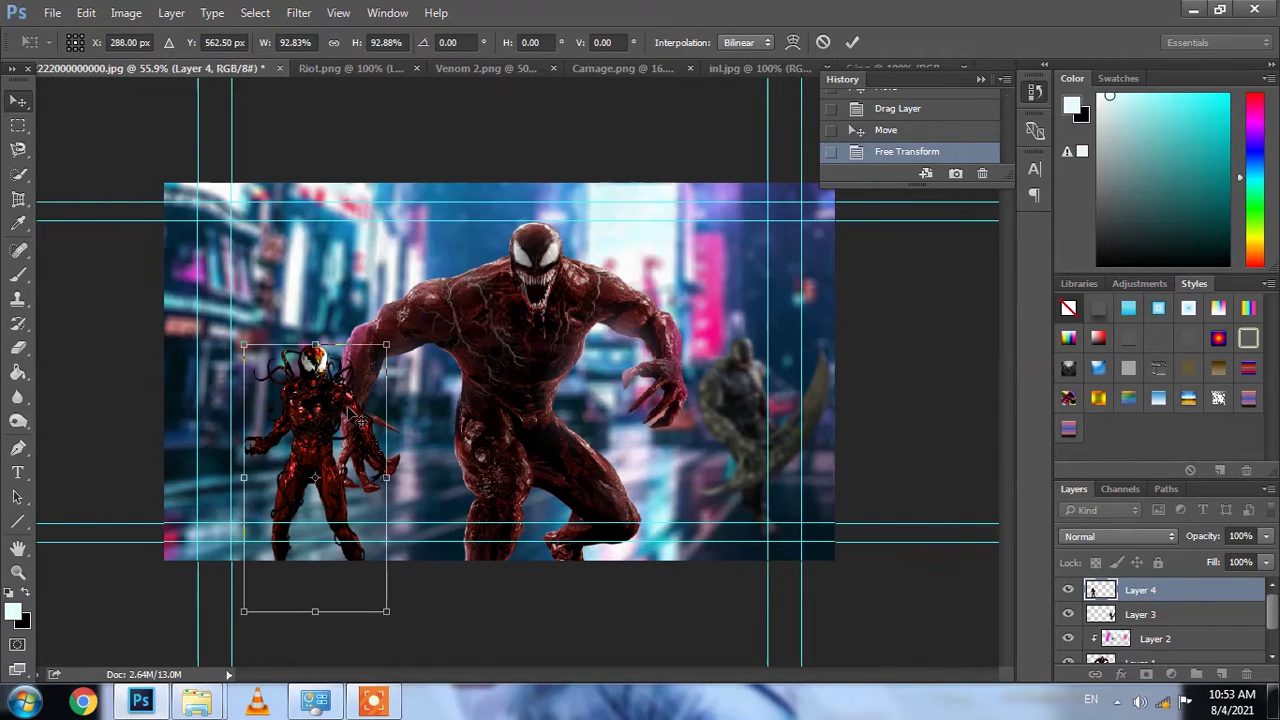
key(Return)
drag(355, 420, 335, 403)
drag(1130, 594, 1145, 638)
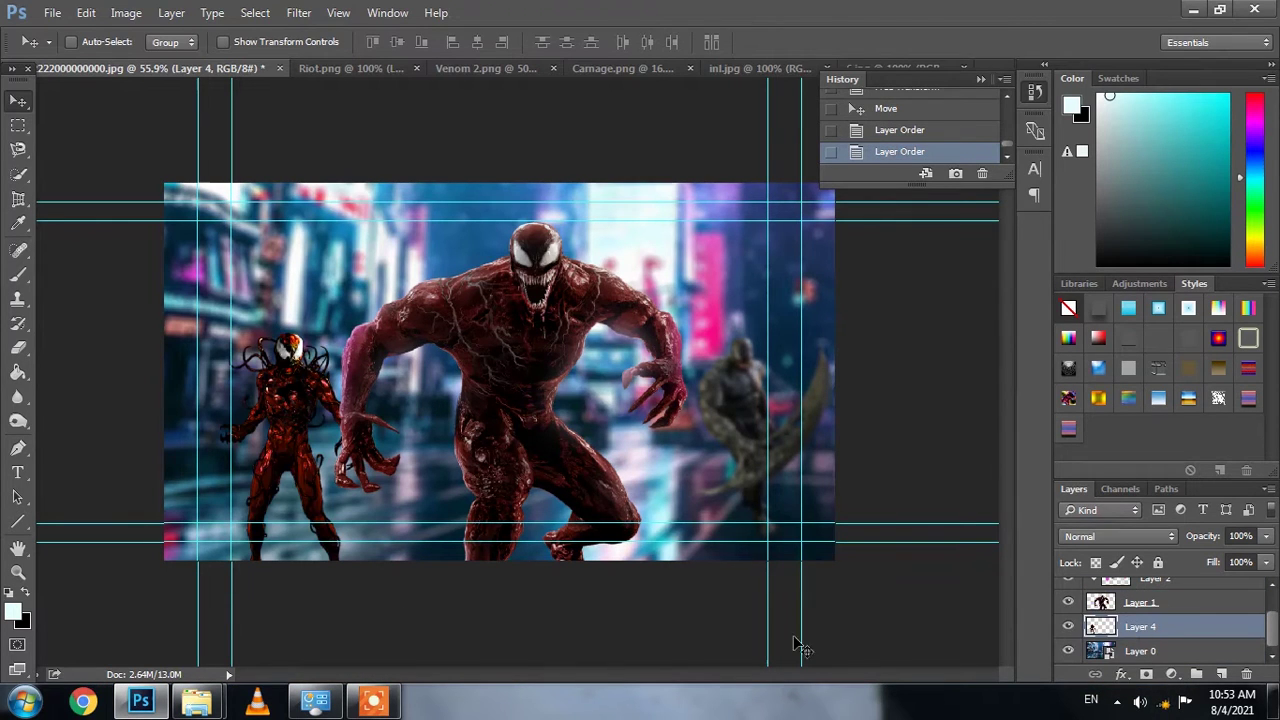
- Apply a Gaussian Blur with a 3.6-pixel radius to the Carnage figure and move it slightly farther from the main figure
click(299, 13)
mouse_move(413, 216)
click(590, 290)
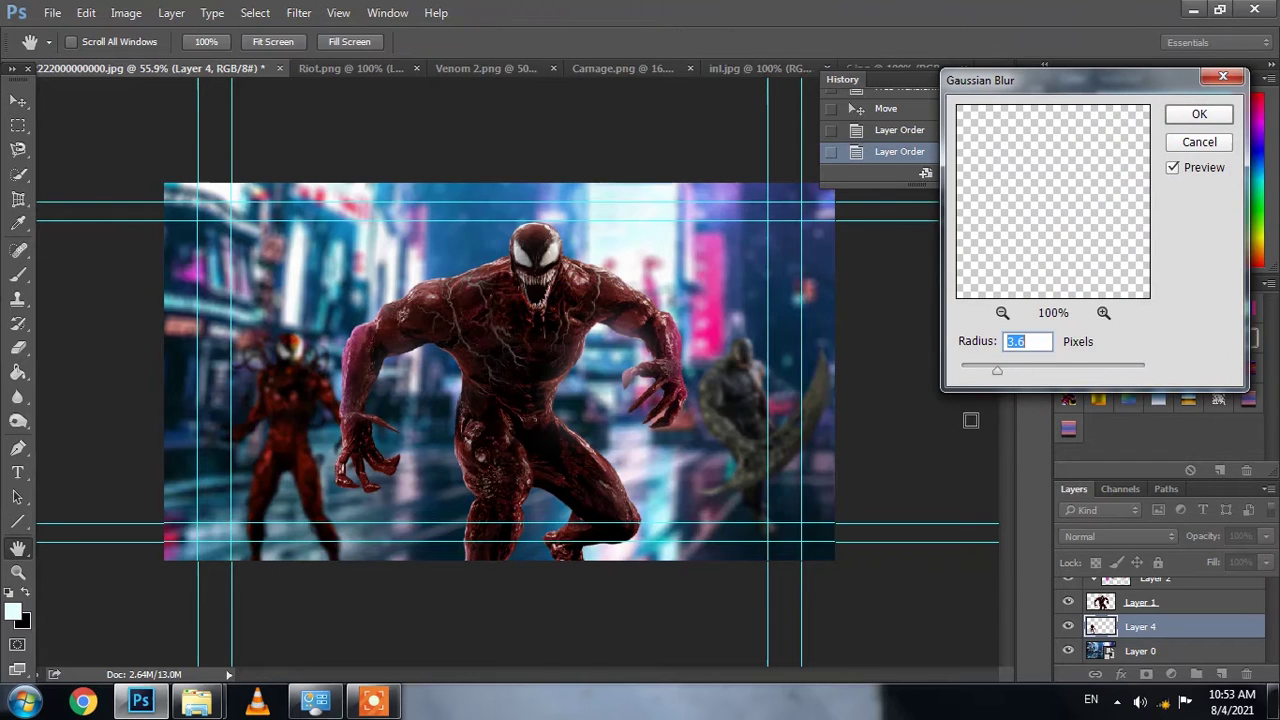
click(1180, 115)
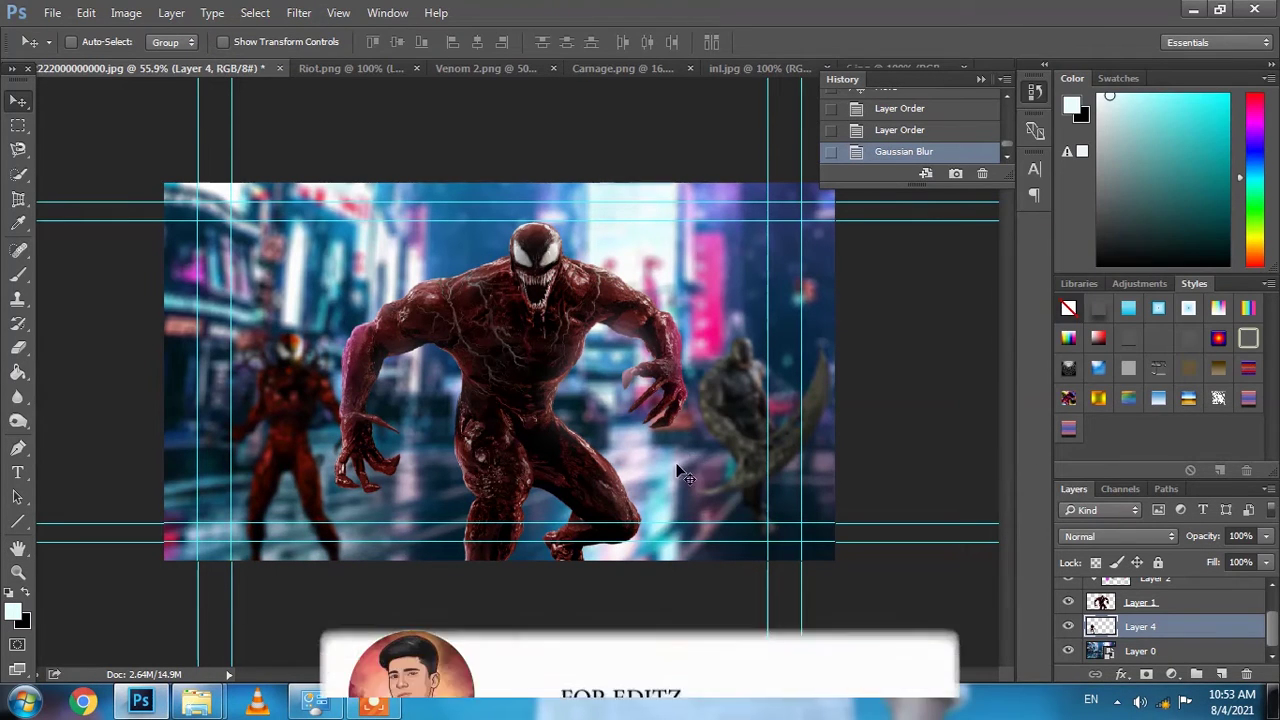
drag(290, 444, 271, 448)
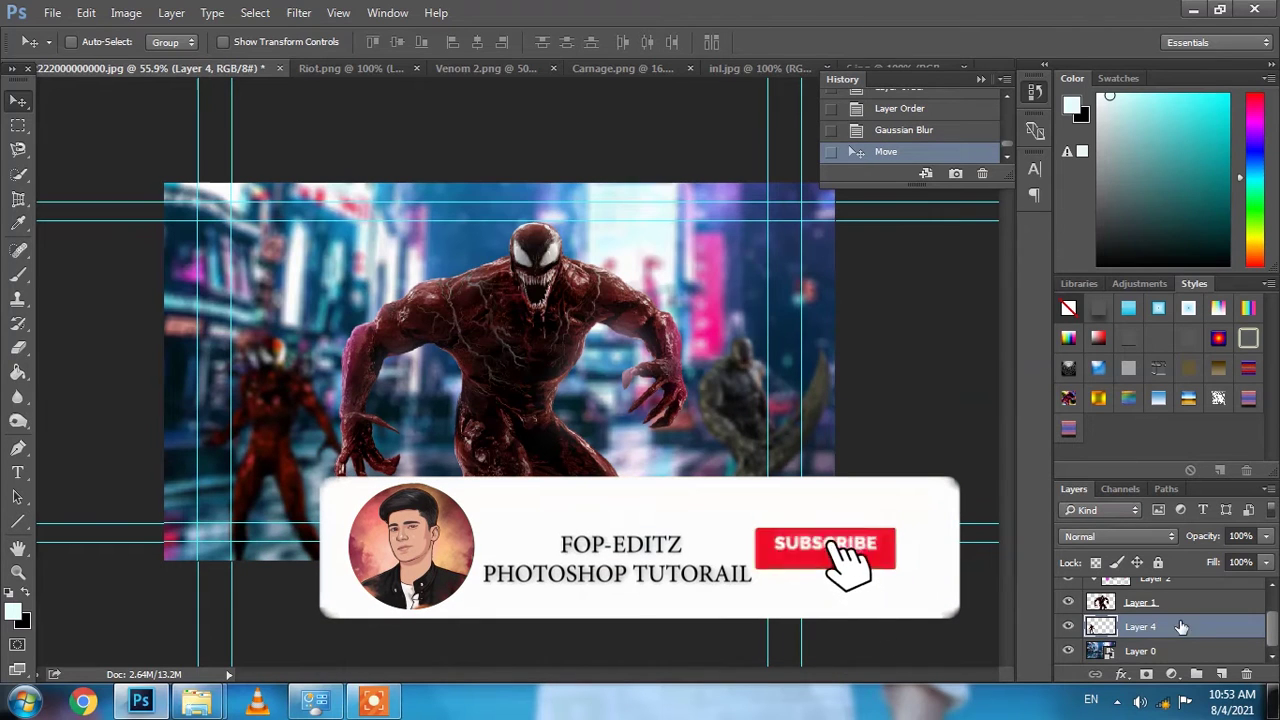
- Select all the layers from Layer 3 down to Layer 0 and convert them into one smart object
scroll(1154, 625, up, 3)
click(1136, 594)
ctrl+click(1145, 619)
ctrl+click(1139, 642)
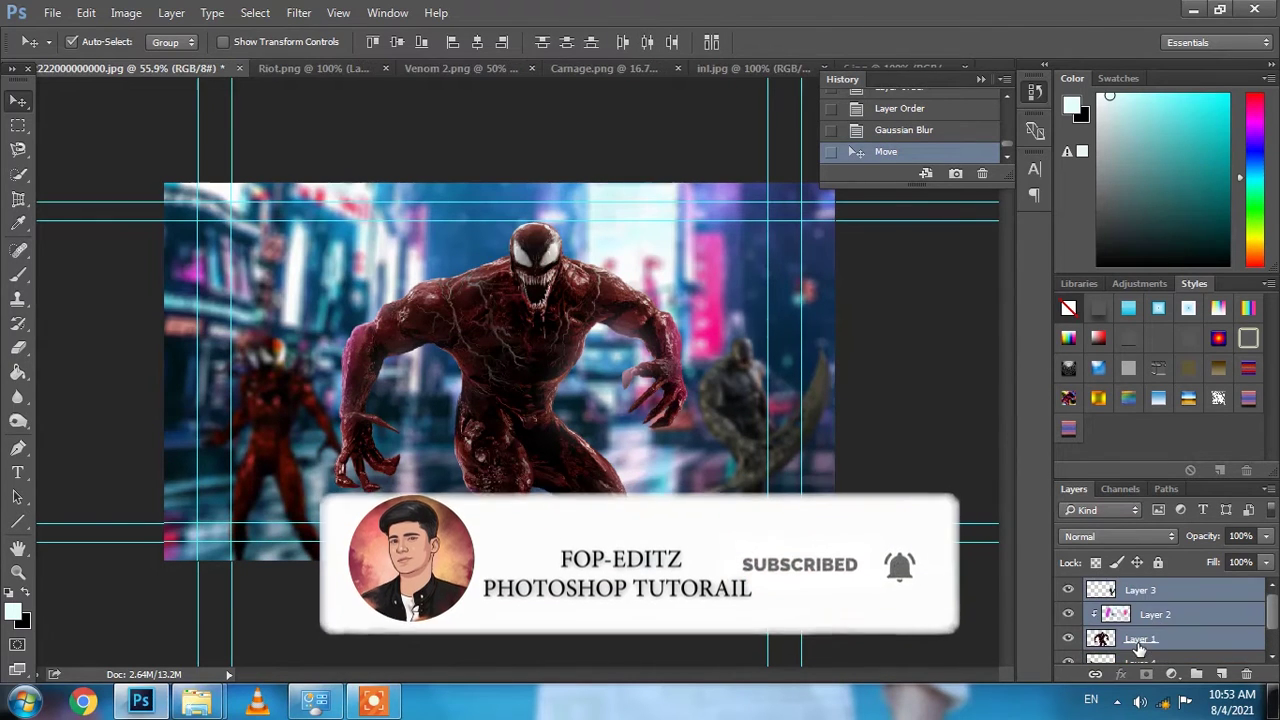
scroll(1138, 644, down, 1)
ctrl+click(1129, 646)
scroll(1129, 648, down, 1)
ctrl+click(1131, 649)
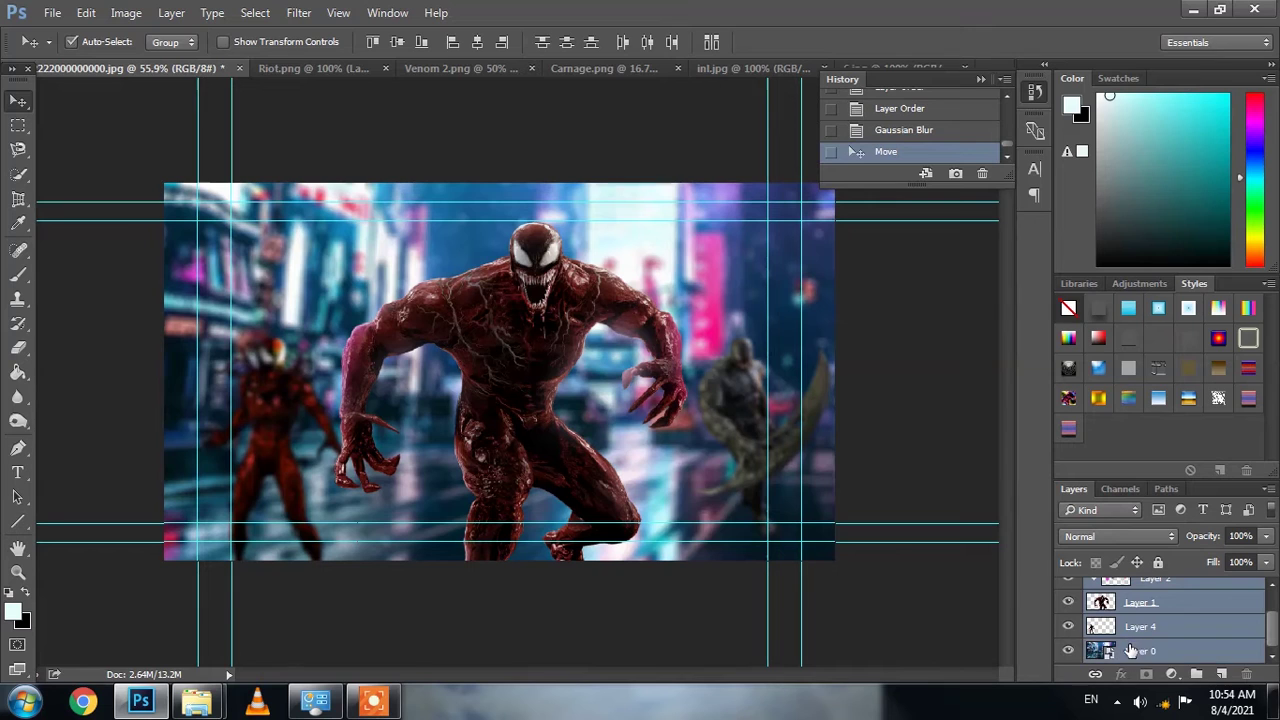
right_click(1131, 626)
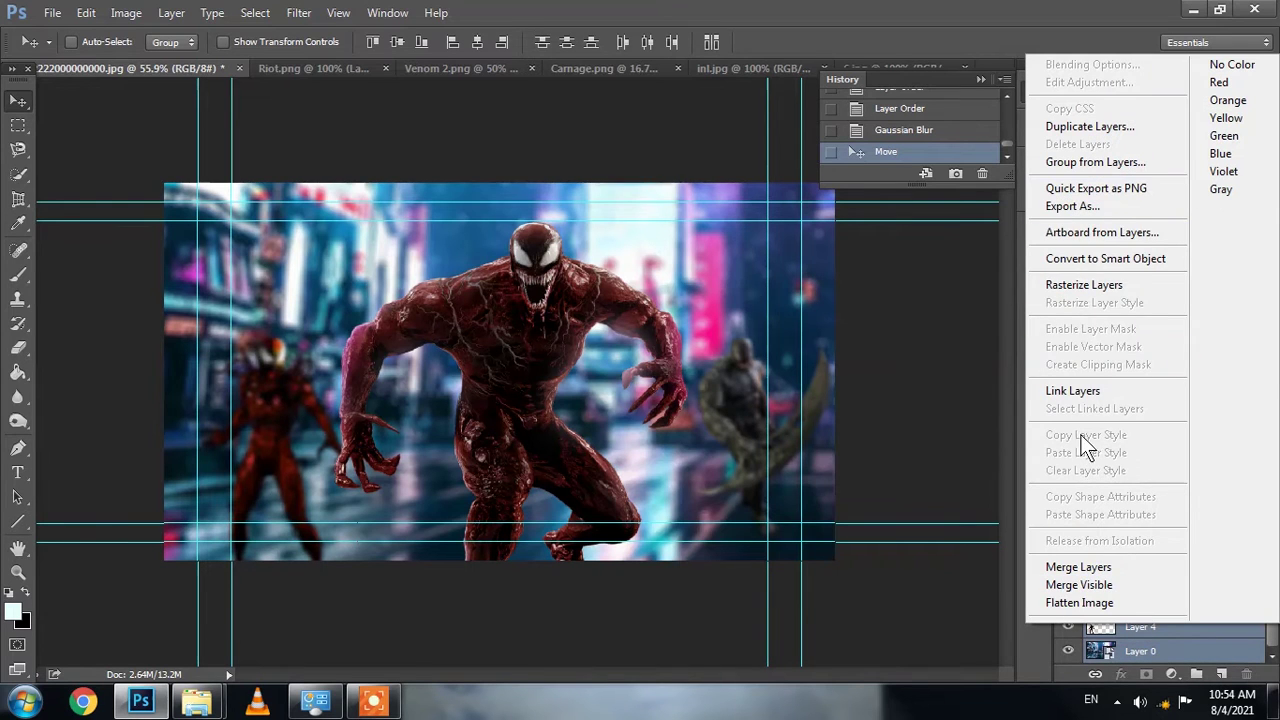
click(1085, 260)
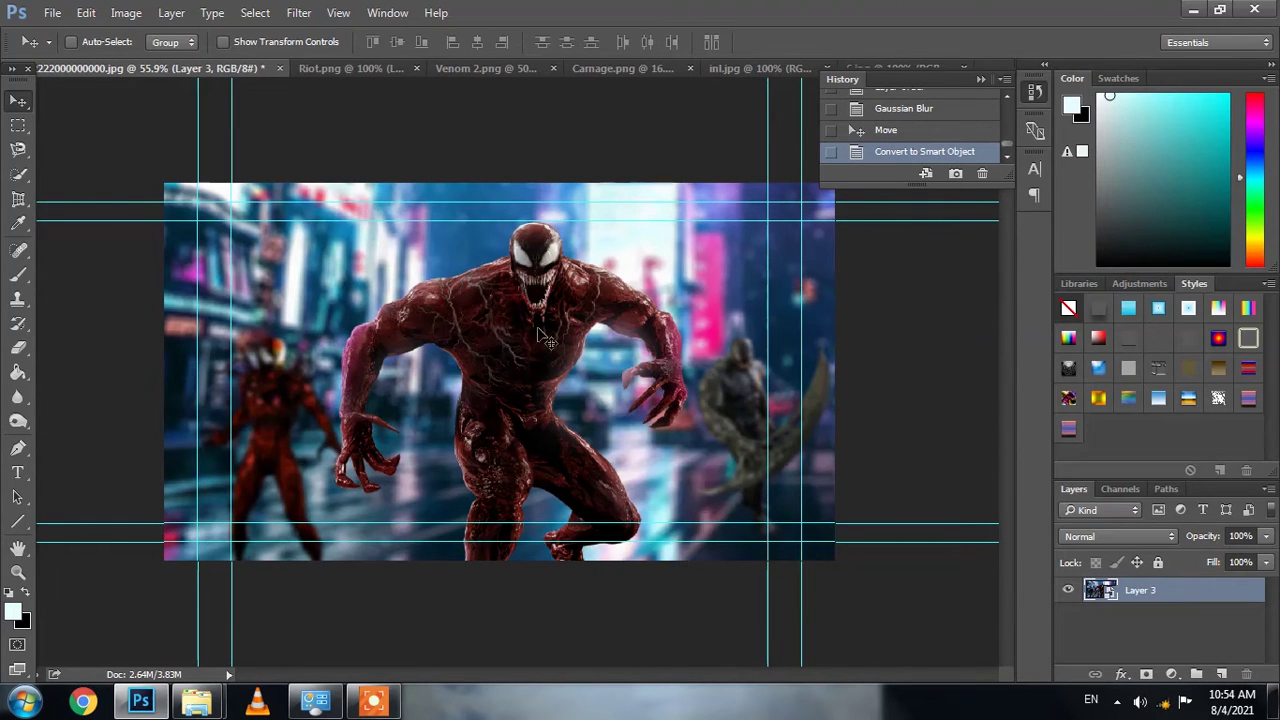
- Close the Riot.png, Venom 2.png and Carnage.png documents
click(417, 68)
click(472, 68)
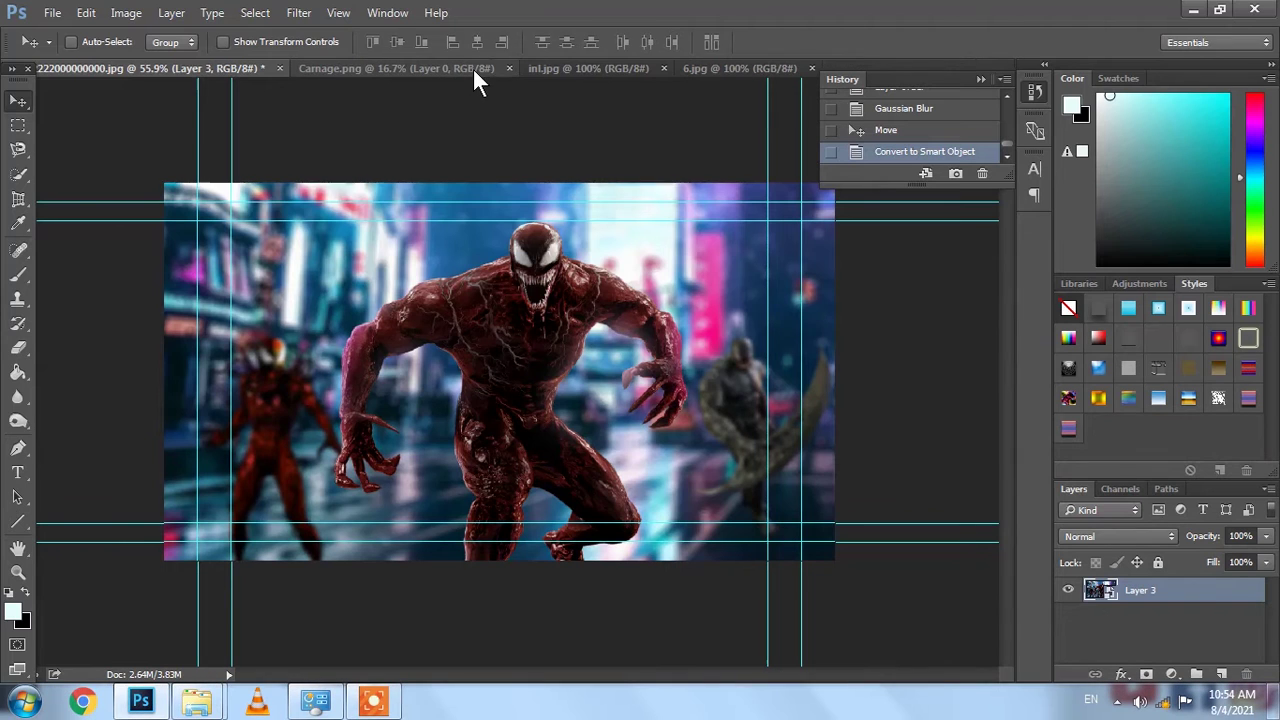
click(509, 68)
- Bring the 6.jpg lightning image into the city document and set its blend mode to Screen
click(377, 64)
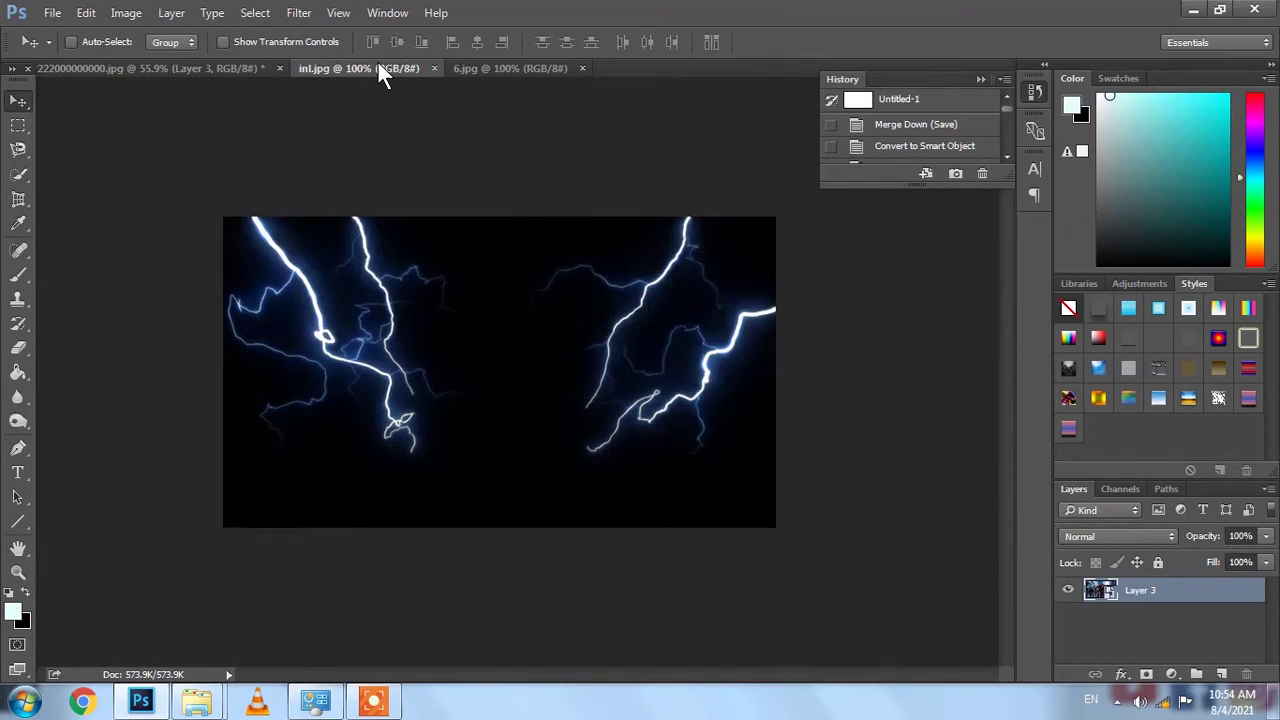
click(515, 68)
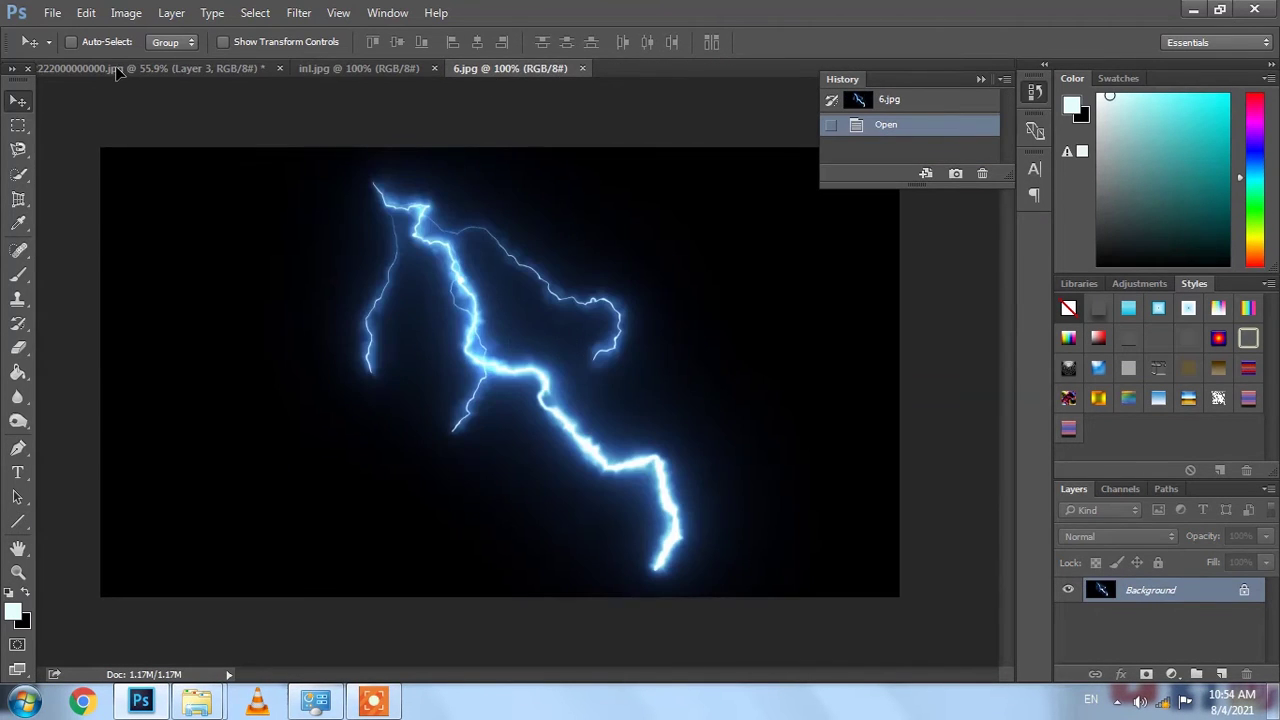
drag(118, 73, 1196, 624)
click(1072, 535)
click(1070, 283)
- Scale the lightning to about 198%, rotate it about -99° and position it over the image edge beside the Riot figure
key(ctrl+t)
drag(713, 480, 945, 605)
drag(798, 275, 527, 452)
drag(889, 446, 891, 353)
drag(437, 506, 397, 597)
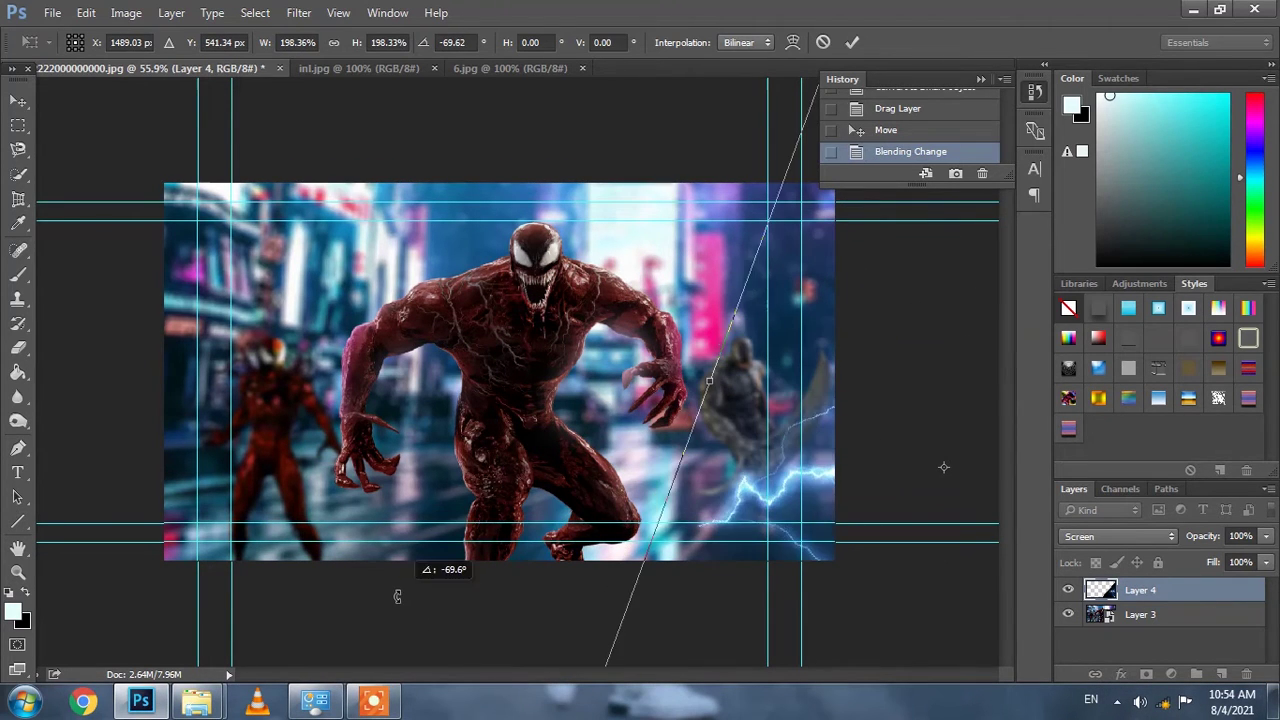
drag(801, 579, 838, 532)
drag(530, 405, 498, 460)
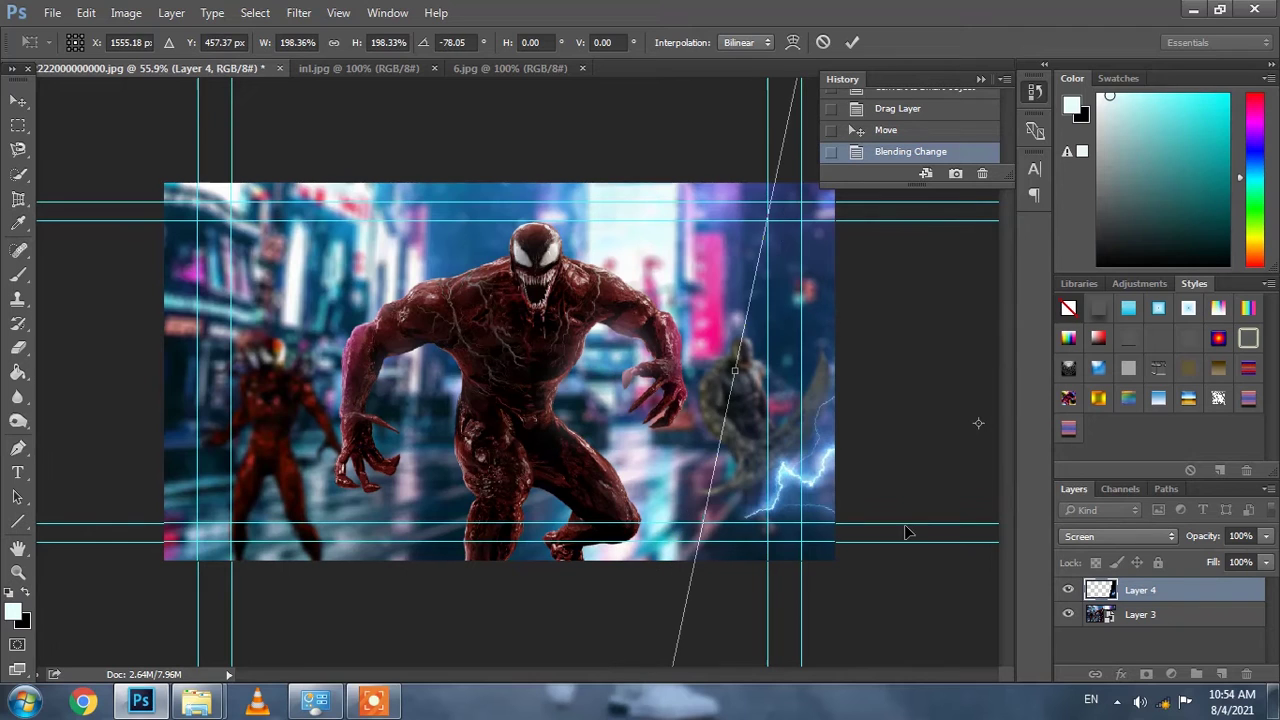
drag(910, 515, 834, 442)
drag(520, 272, 481, 421)
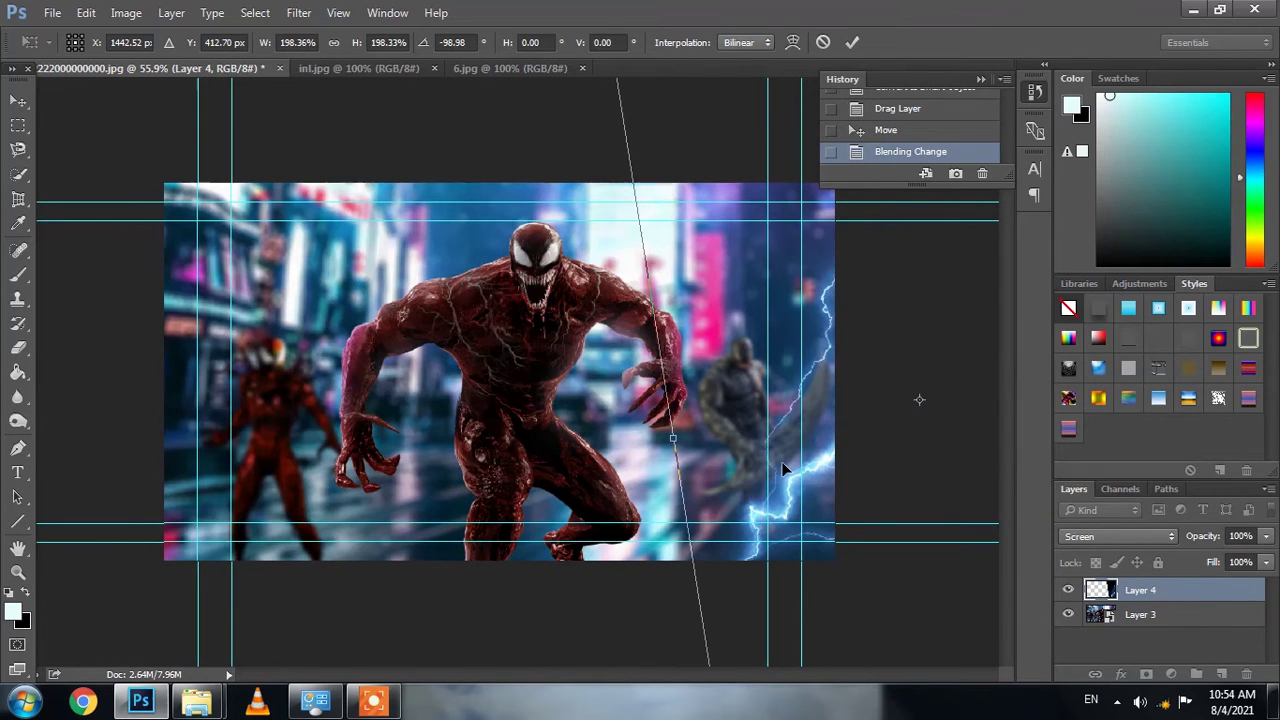
drag(785, 471, 777, 417)
key(Return)
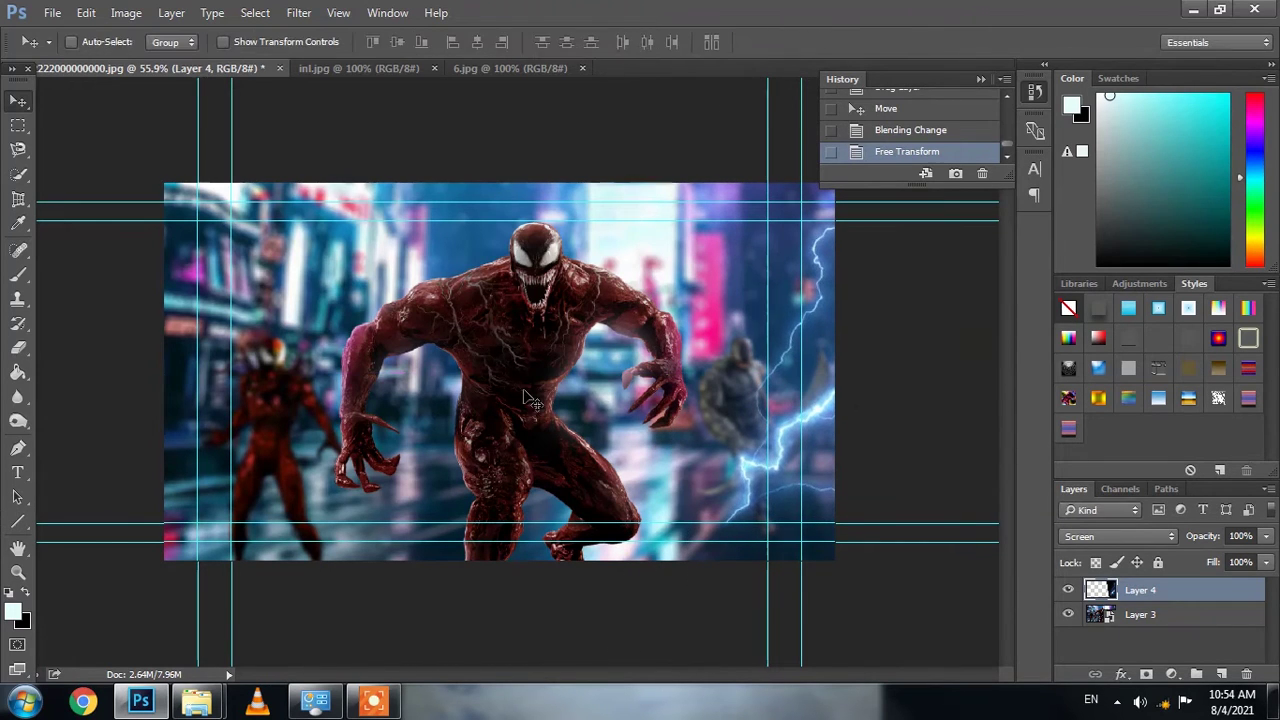
- Apply a Gaussian Blur with a 3.9-pixel radius to the lightning beside the Riot figure
click(299, 13)
mouse_move(466, 223)
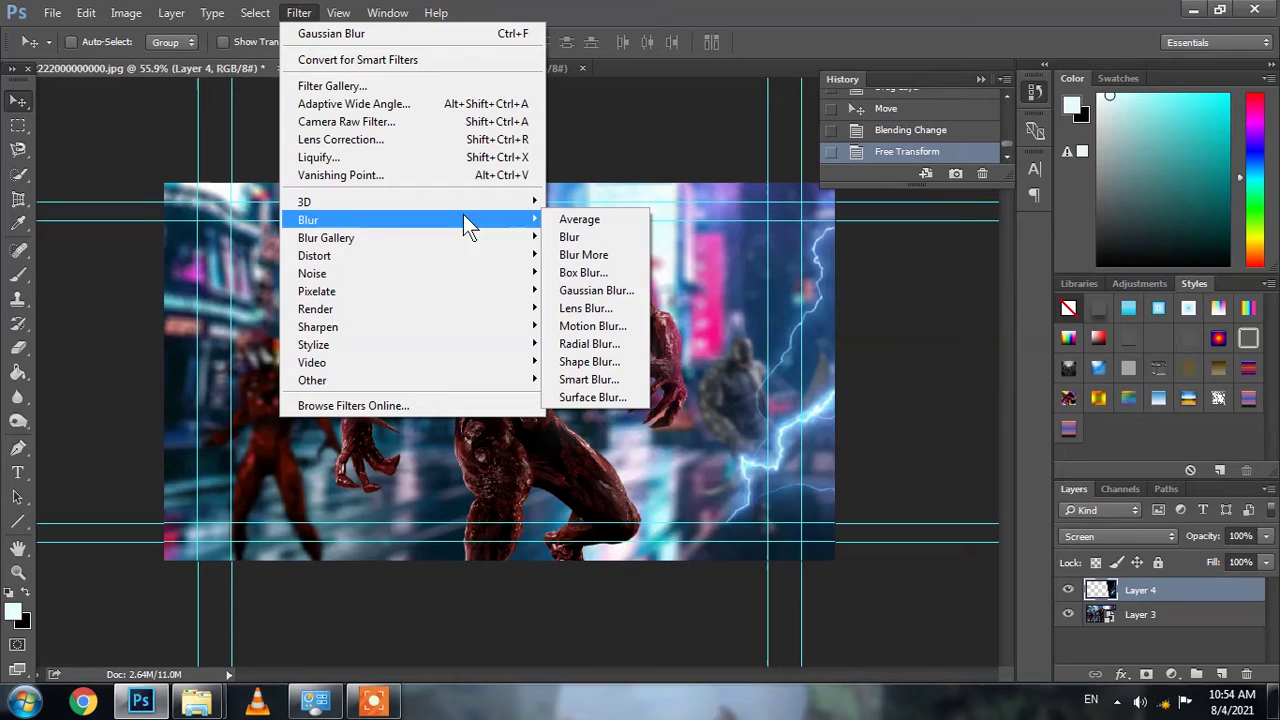
click(583, 289)
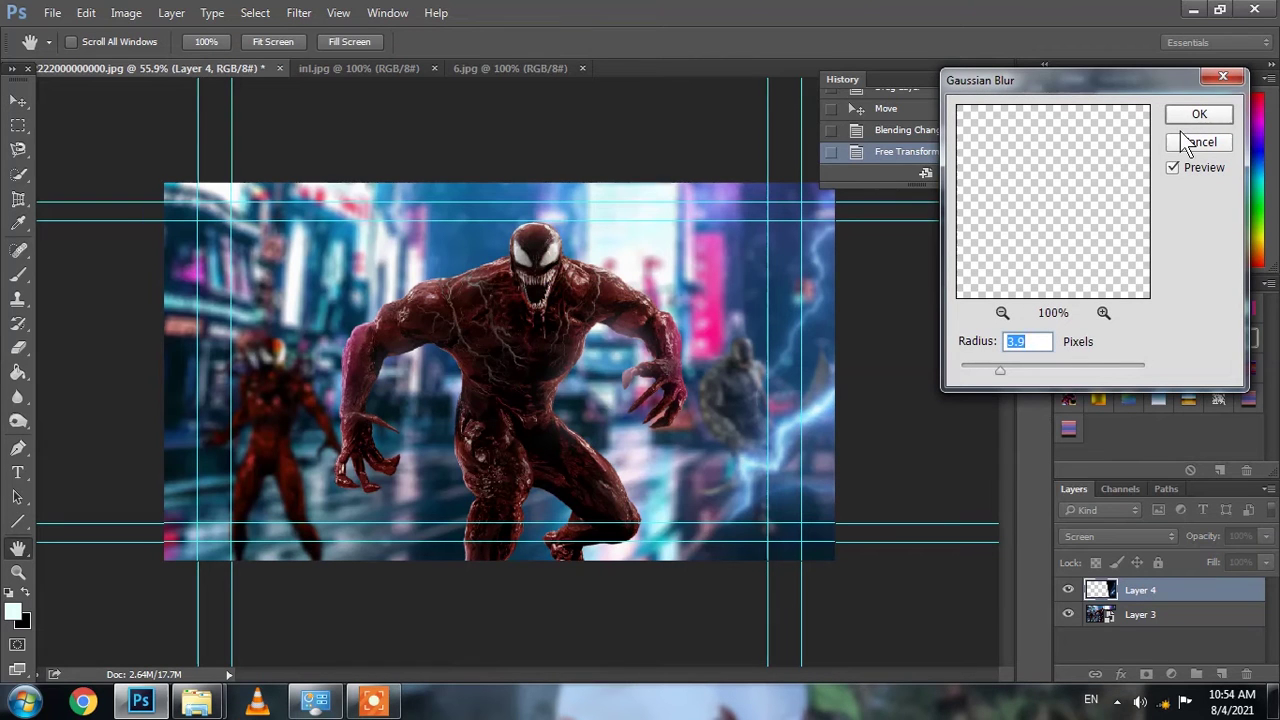
click(1199, 142)
- Apply a Motion Blur with a 36° angle and 13-pixel distance to the same lightning layer
click(258, 13)
mouse_move(386, 226)
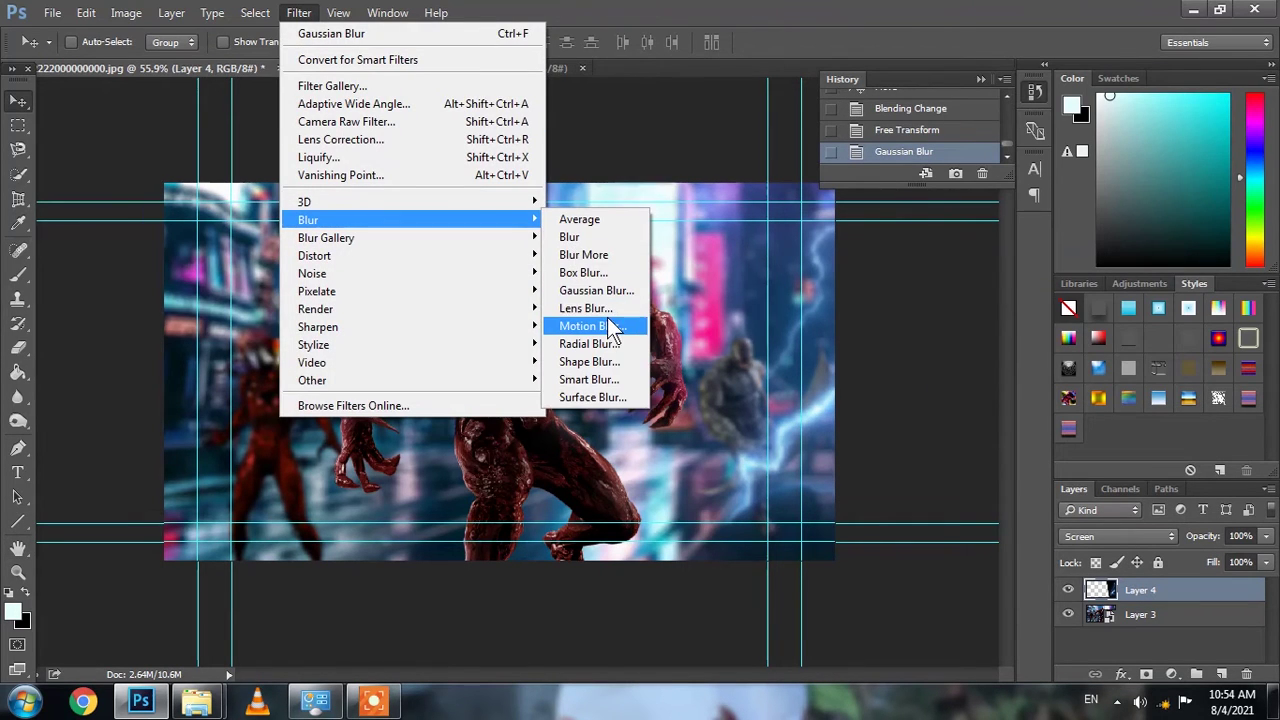
click(600, 326)
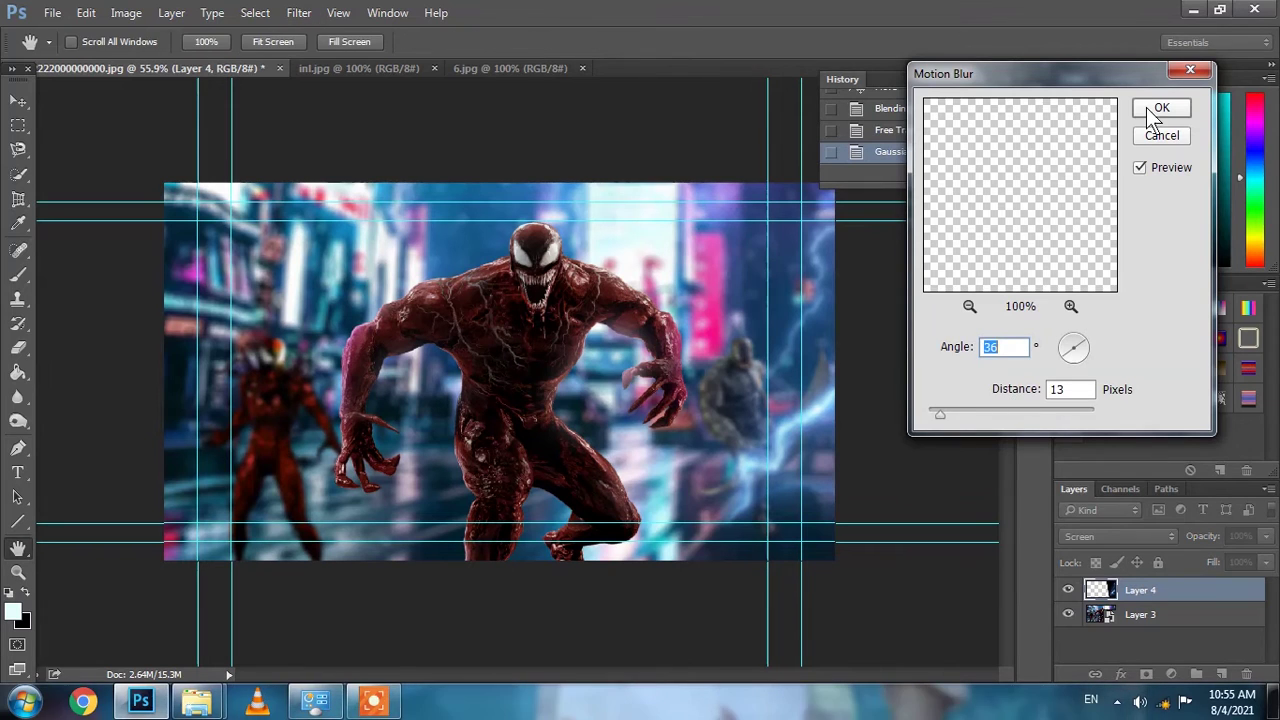
click(1160, 106)
- Tint the blurred lightning orange with a Photo Filter using Warming Filter (85) at 100% density
click(124, 13)
mouse_move(160, 58)
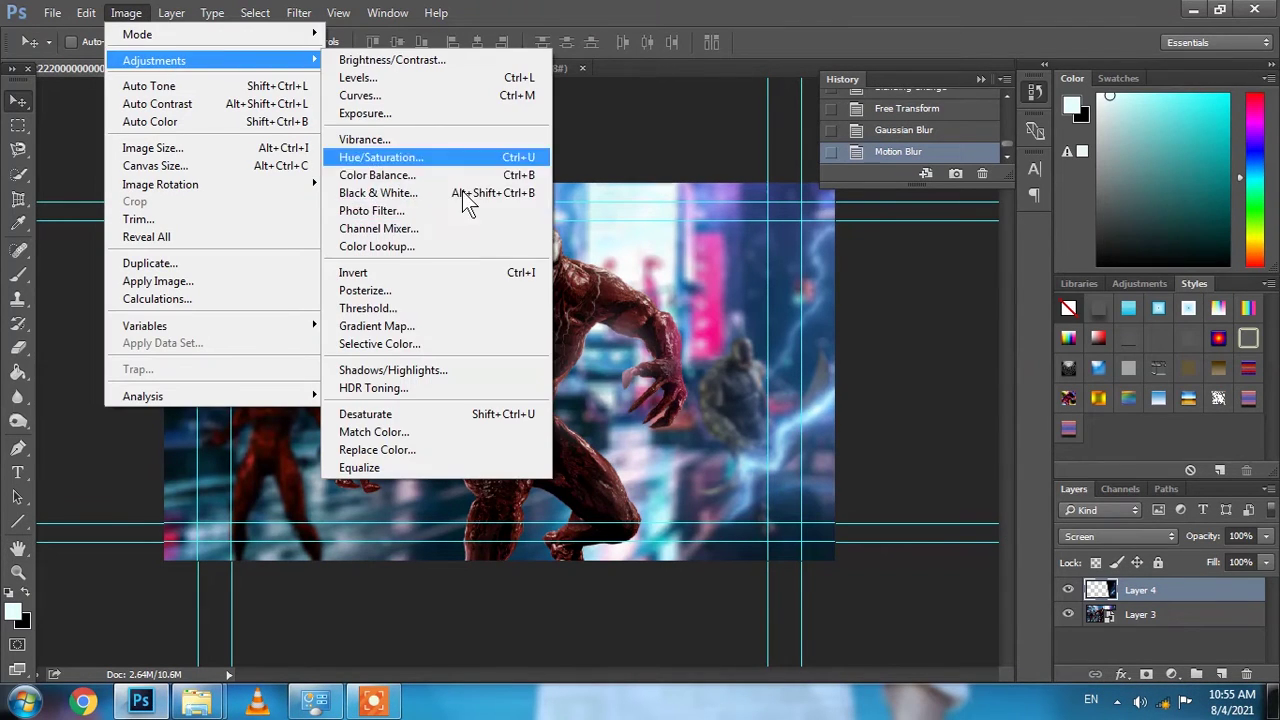
click(370, 211)
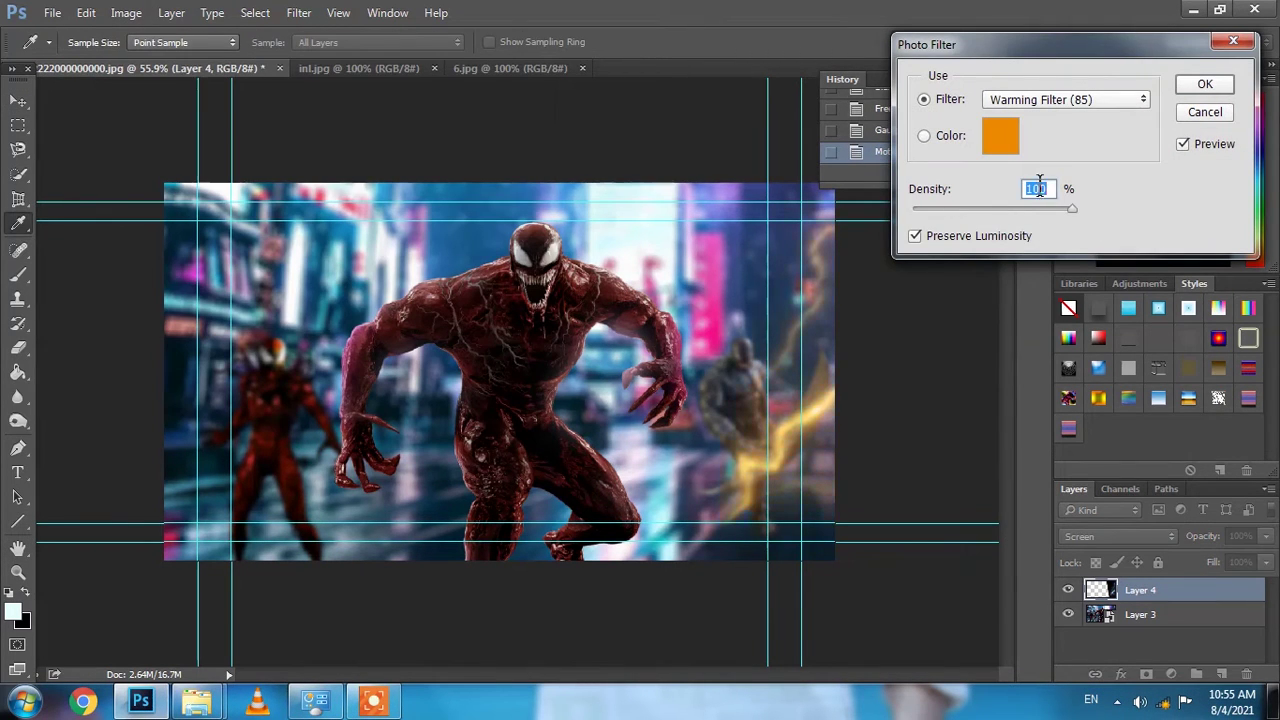
click(1205, 84)
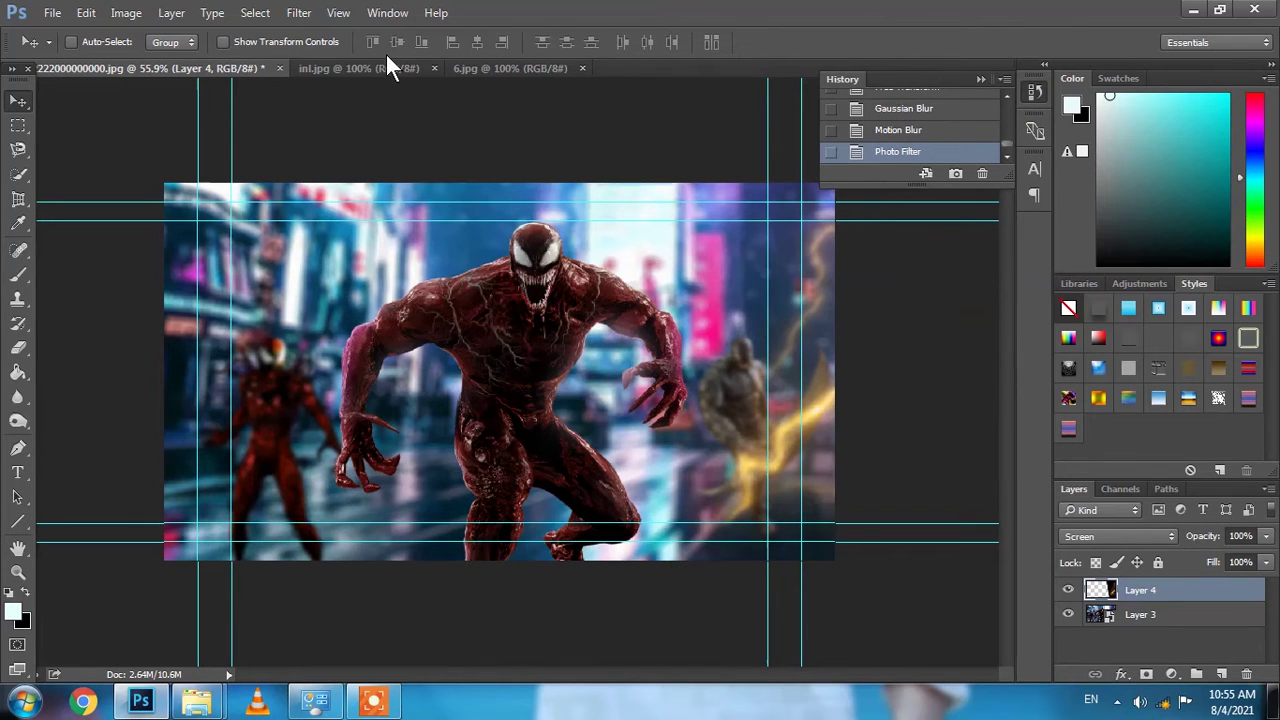
- Bring a second copy of the 6.jpg lightning into the city document and set its blend mode to Screen
click(476, 70)
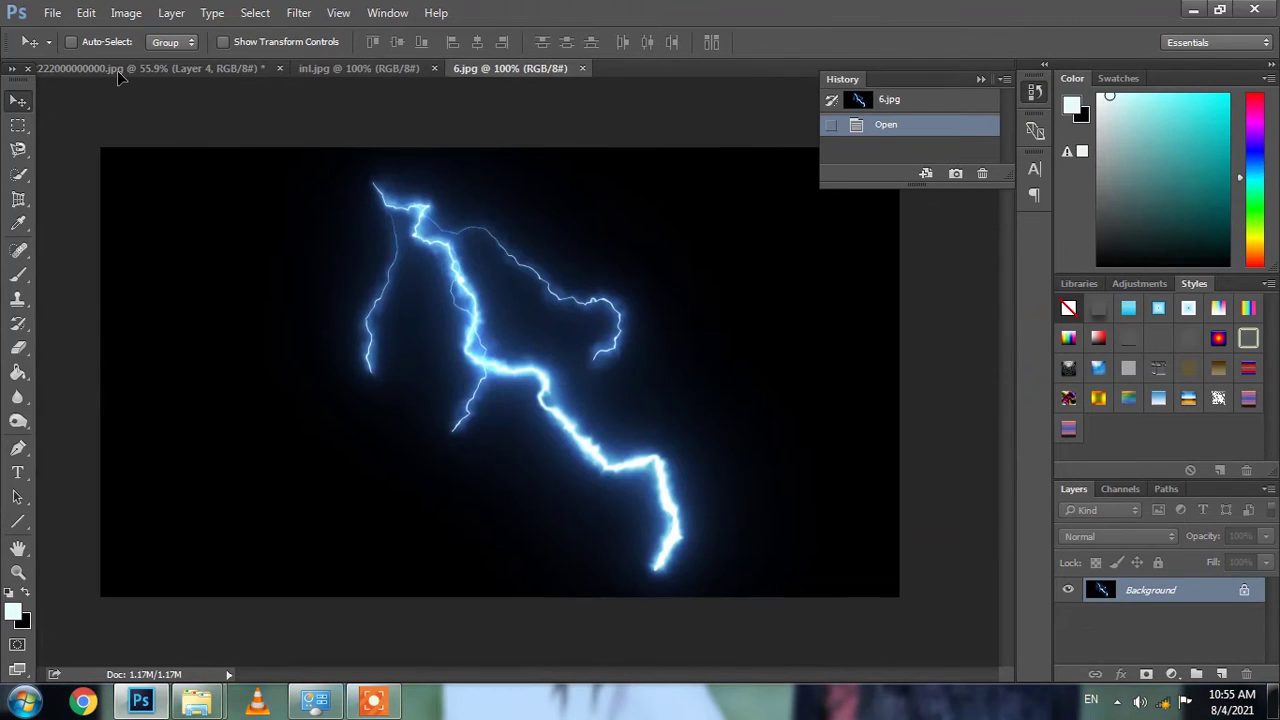
drag(118, 75, 498, 348)
drag(498, 348, 524, 352)
click(1073, 536)
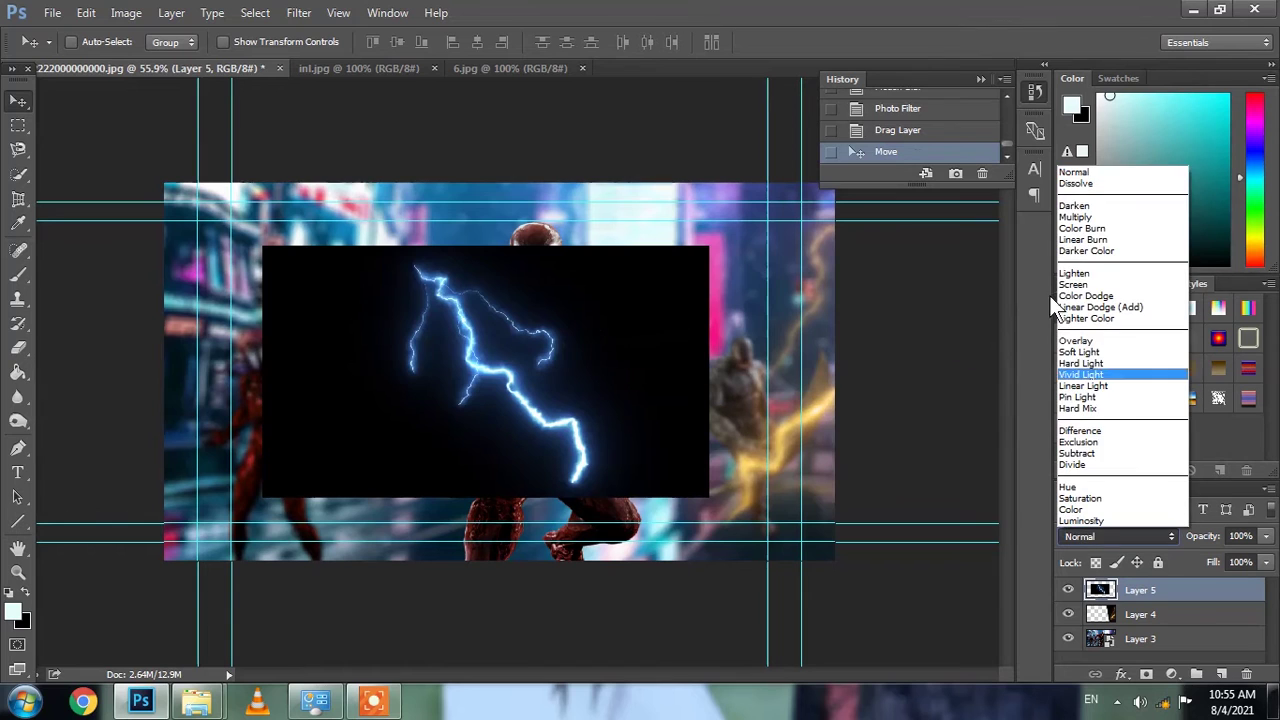
click(1073, 284)
- Scale the second lightning bolt to about 213%, rotate it and position it across the main figure's chest
key(ctrl+t)
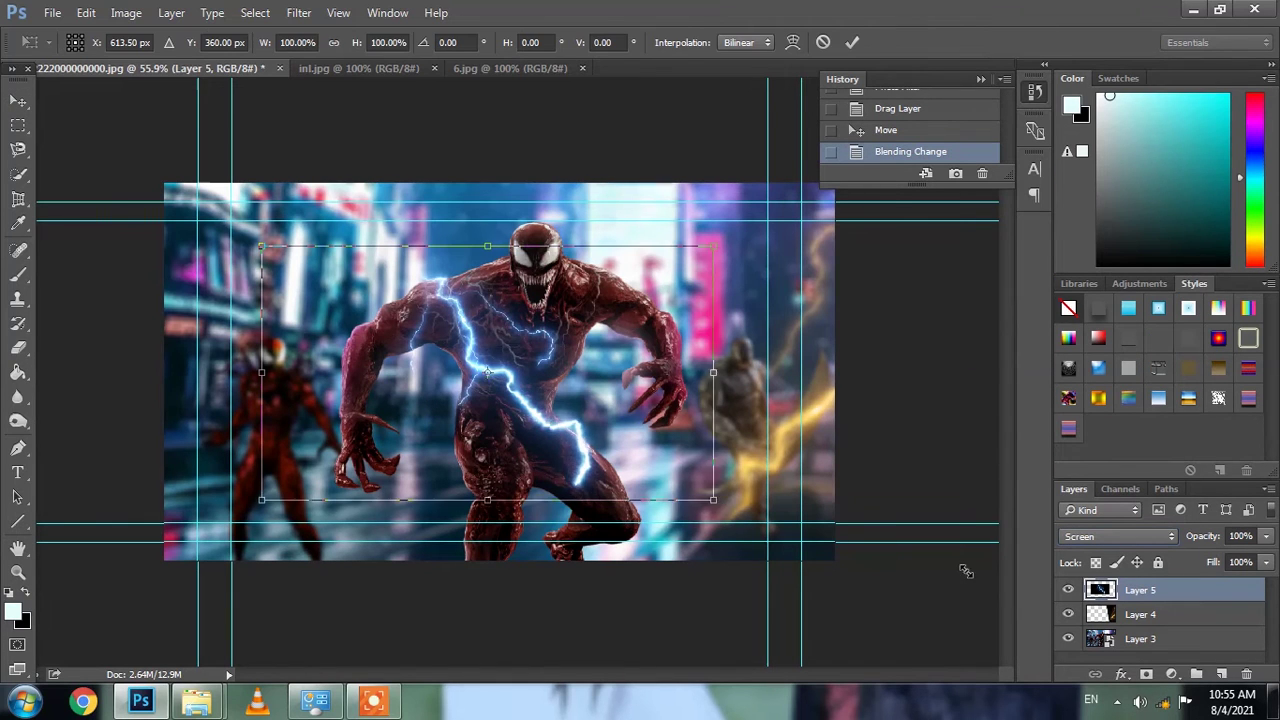
drag(966, 571, 1208, 612)
drag(629, 357, 450, 230)
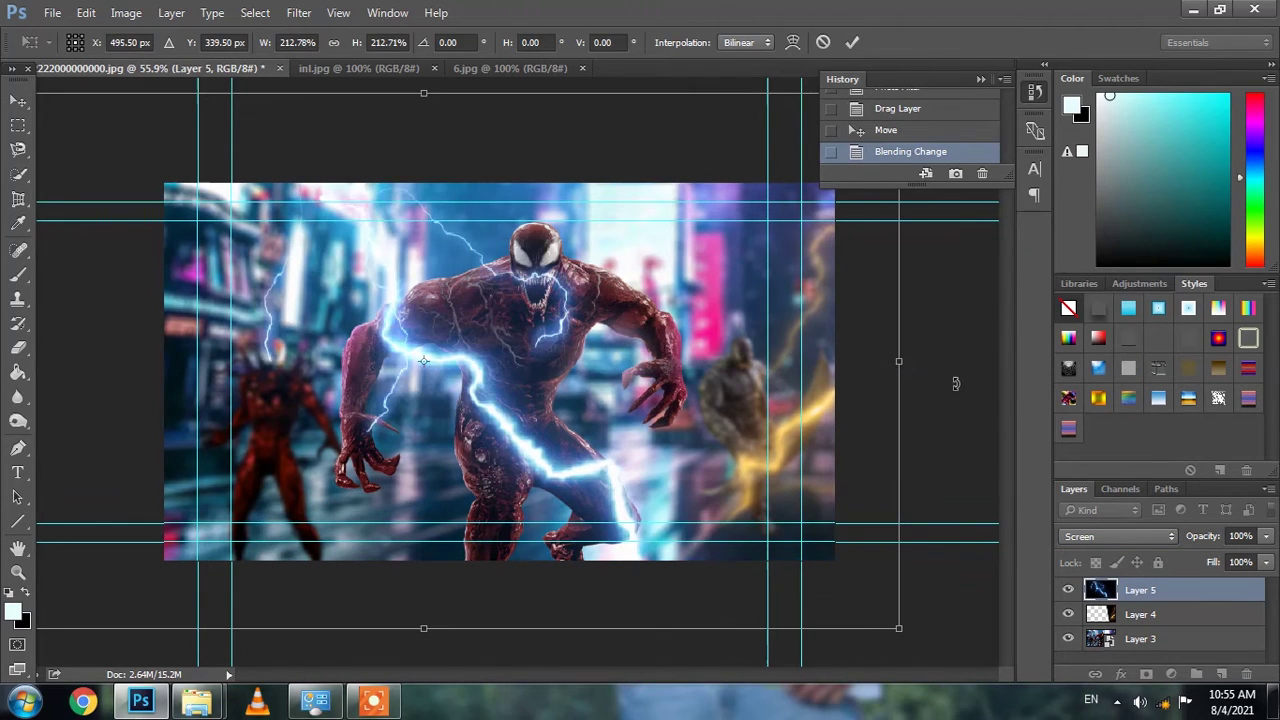
drag(955, 383, 943, 272)
drag(702, 499, 738, 472)
scroll(573, 428, down, 2)
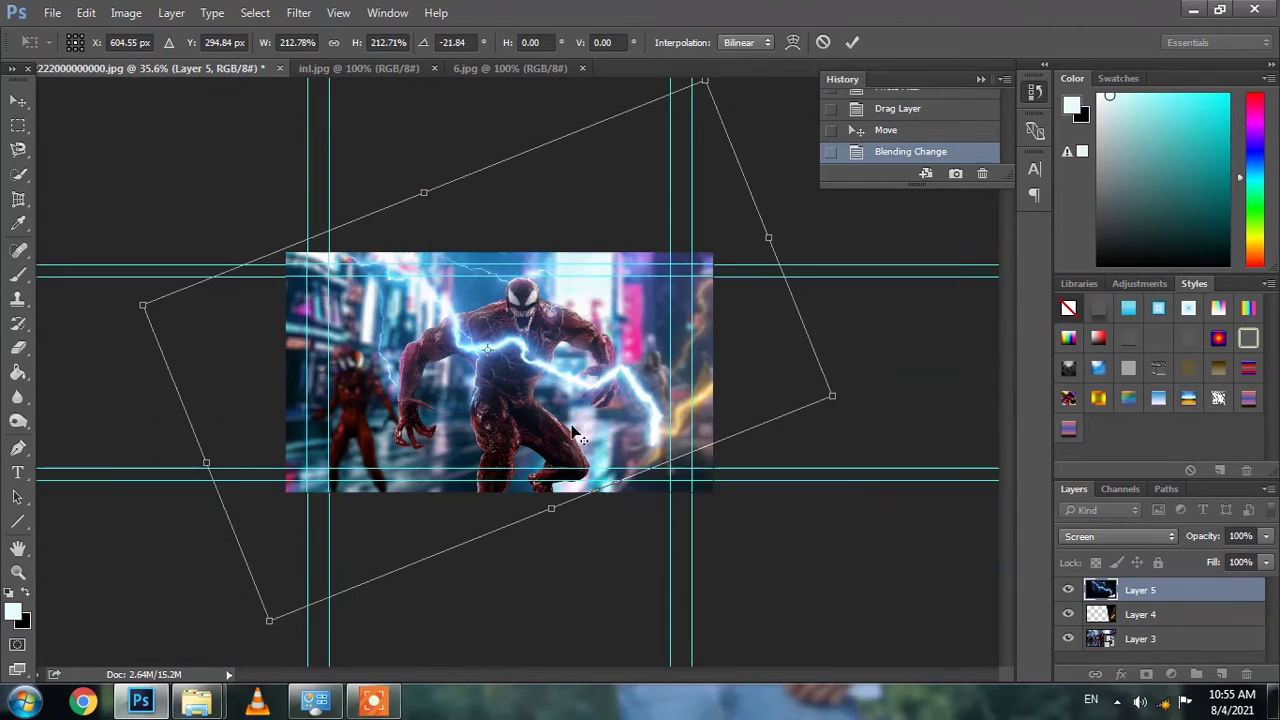
scroll(573, 428, down, 1)
drag(773, 391, 715, 384)
drag(909, 427, 926, 431)
drag(833, 410, 833, 391)
key(Return)
scroll(545, 328, up, 3)
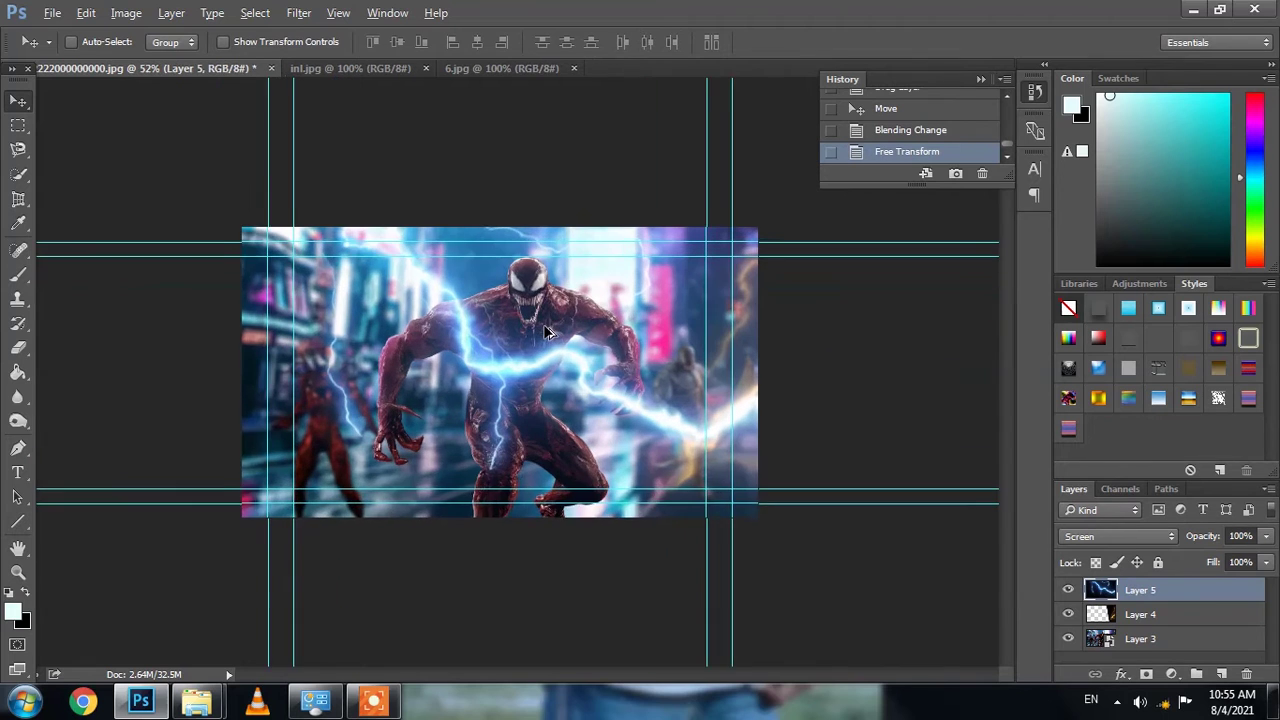
- Apply a Gaussian Blur with a 3.1-pixel radius to the lightning across the main figure
click(292, 18)
mouse_move(330, 220)
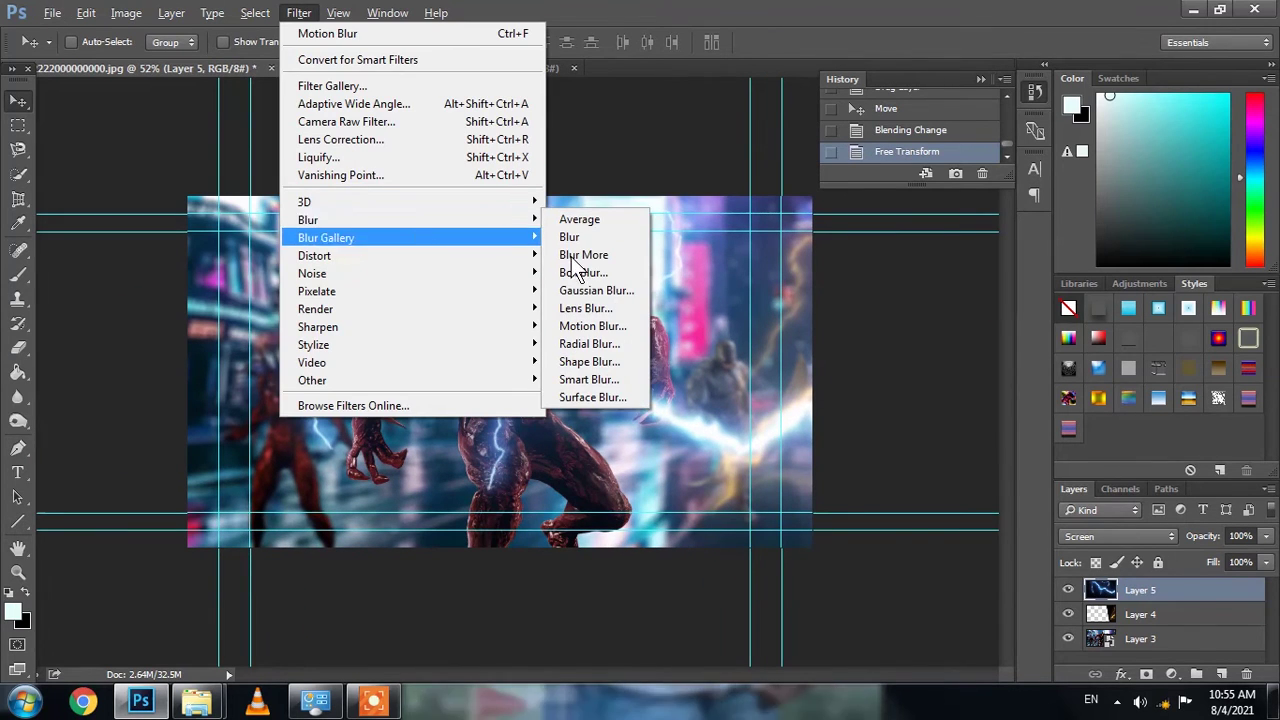
click(590, 289)
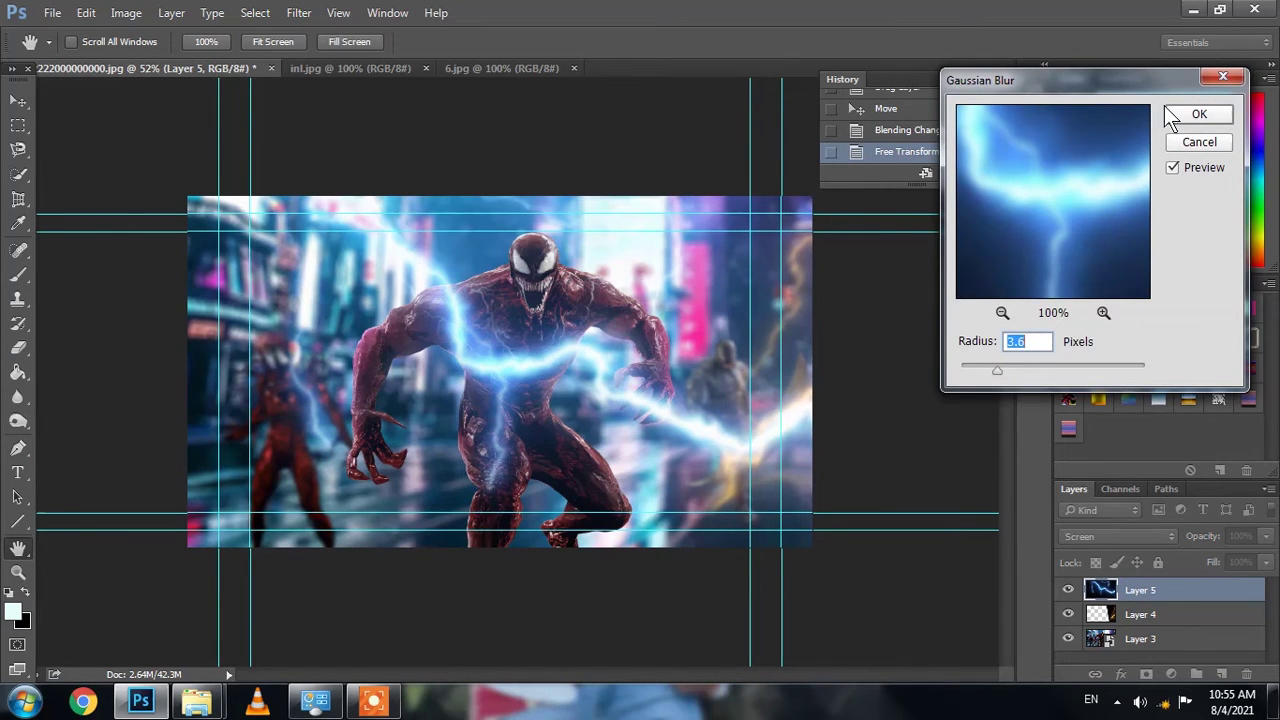
key(Down)
key(Down)
key(Down)
key(Down)
key(Down)
key(Down)
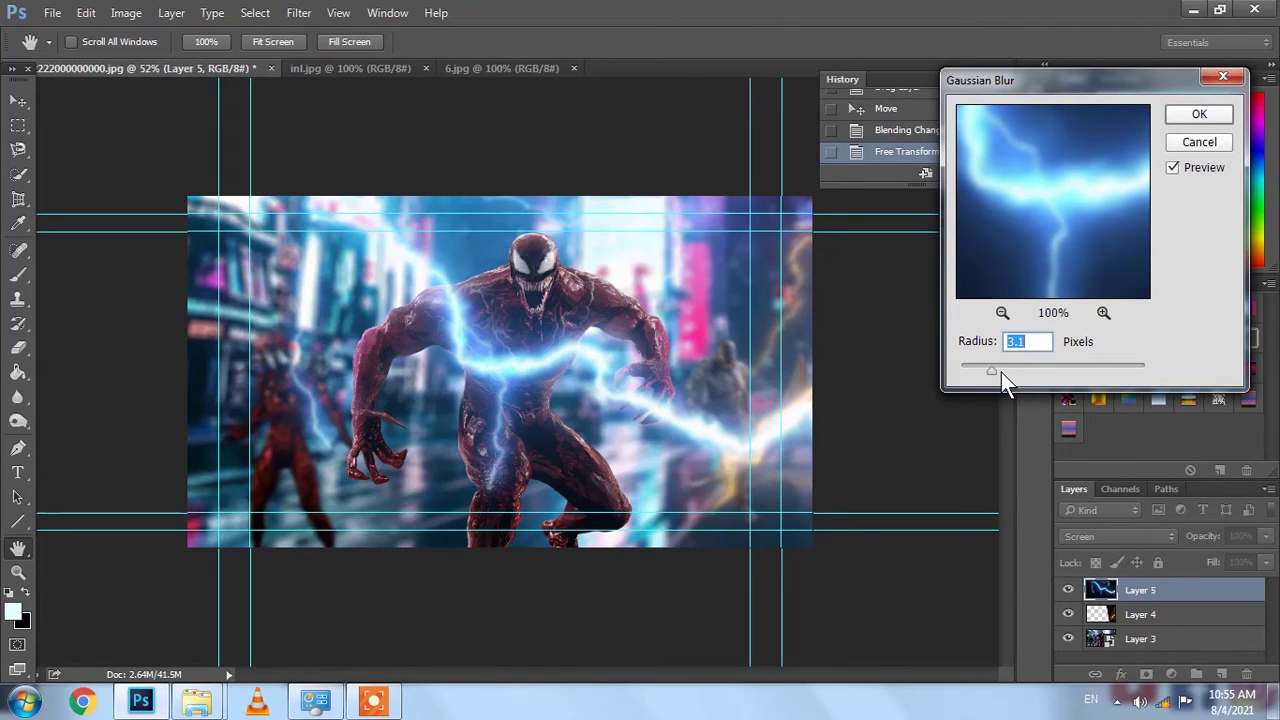
click(1193, 120)
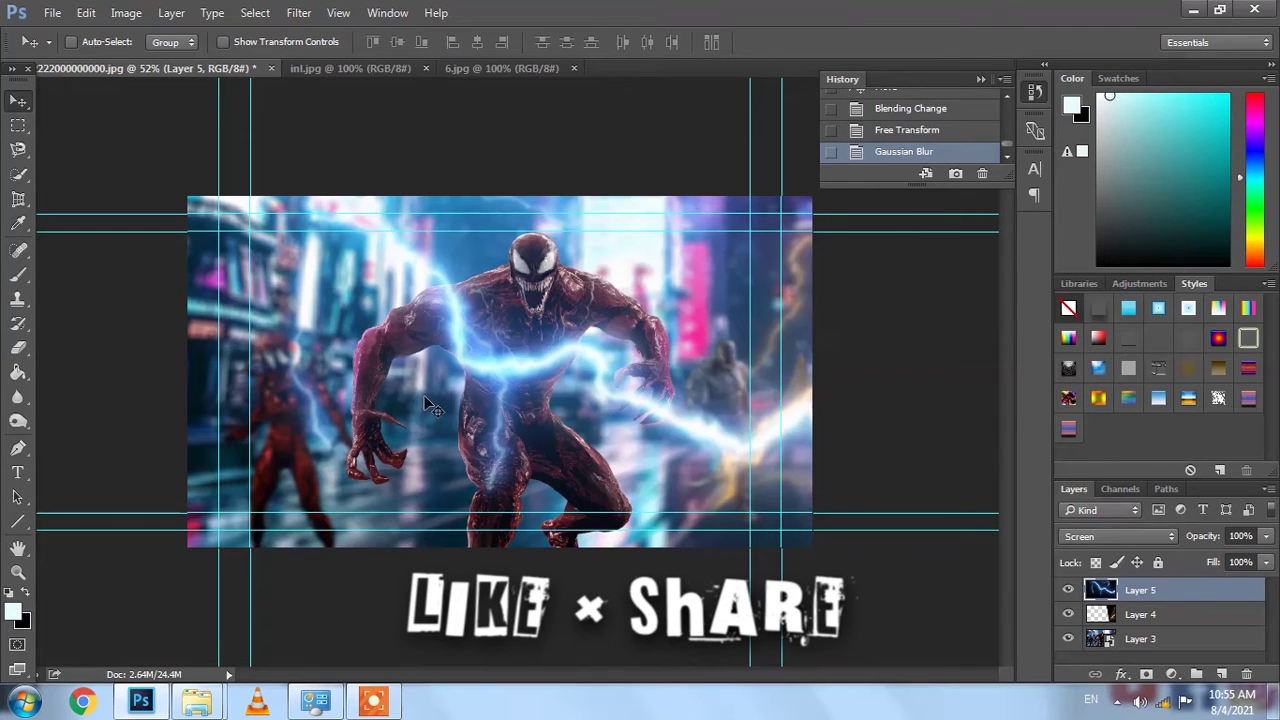
- Shift the blue lightning bolt slightly toward the Riot figure's side of the image
drag(446, 343, 542, 362)
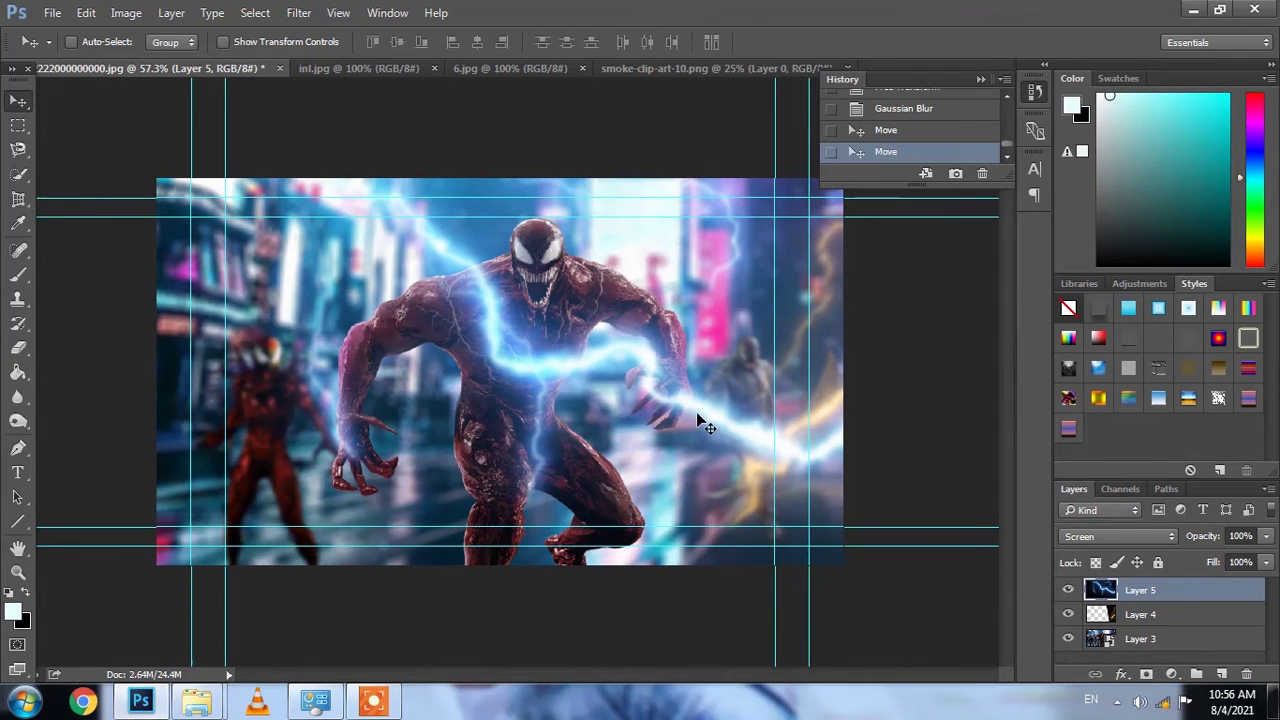
key(ctrl+t)
scroll(675, 353, down, 3)
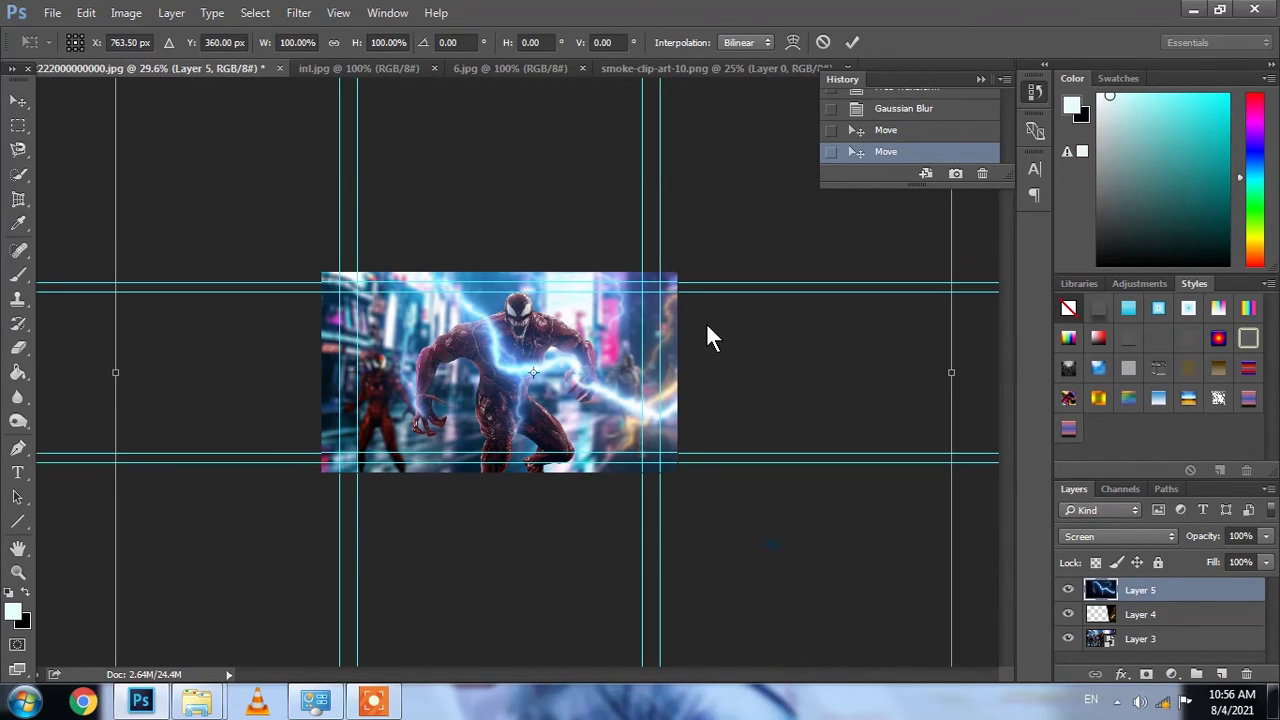
drag(679, 373, 683, 378)
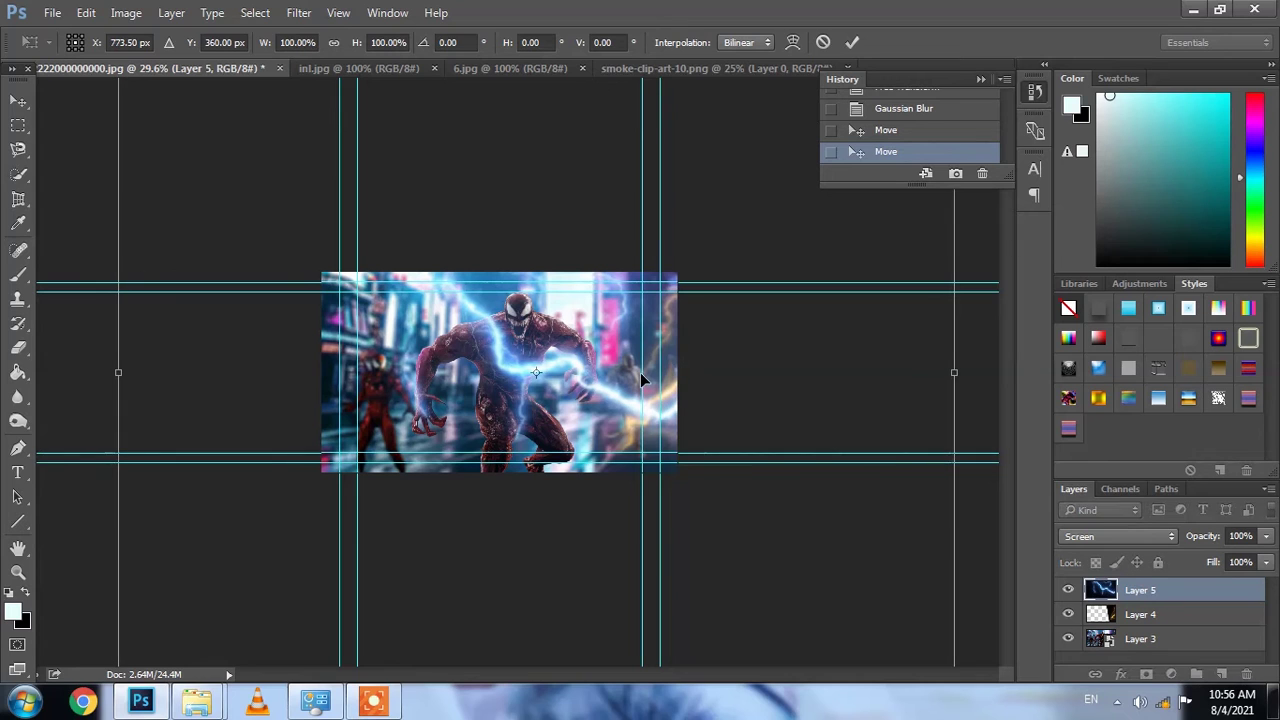
scroll(536, 368, up, 6)
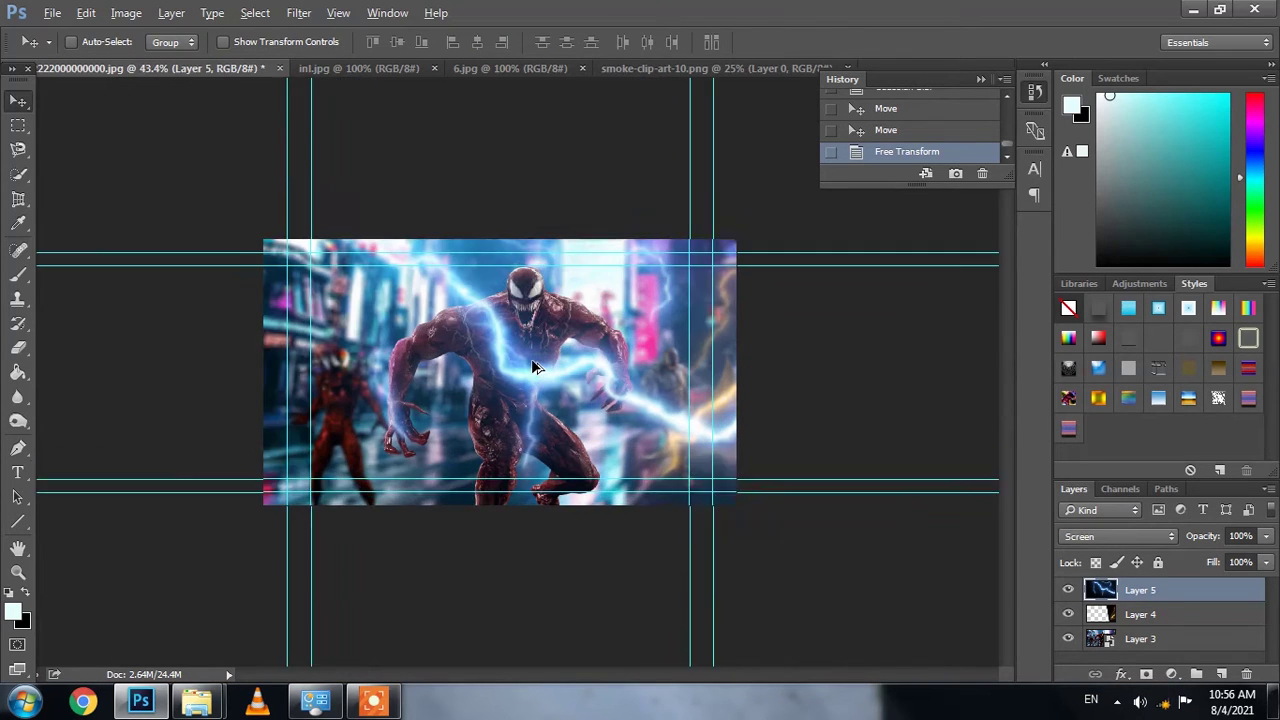
- Bring the inl.jpg lightning image into the city document and set its blend mode to Overlay
click(383, 70)
drag(469, 300, 390, 310)
click(1075, 538)
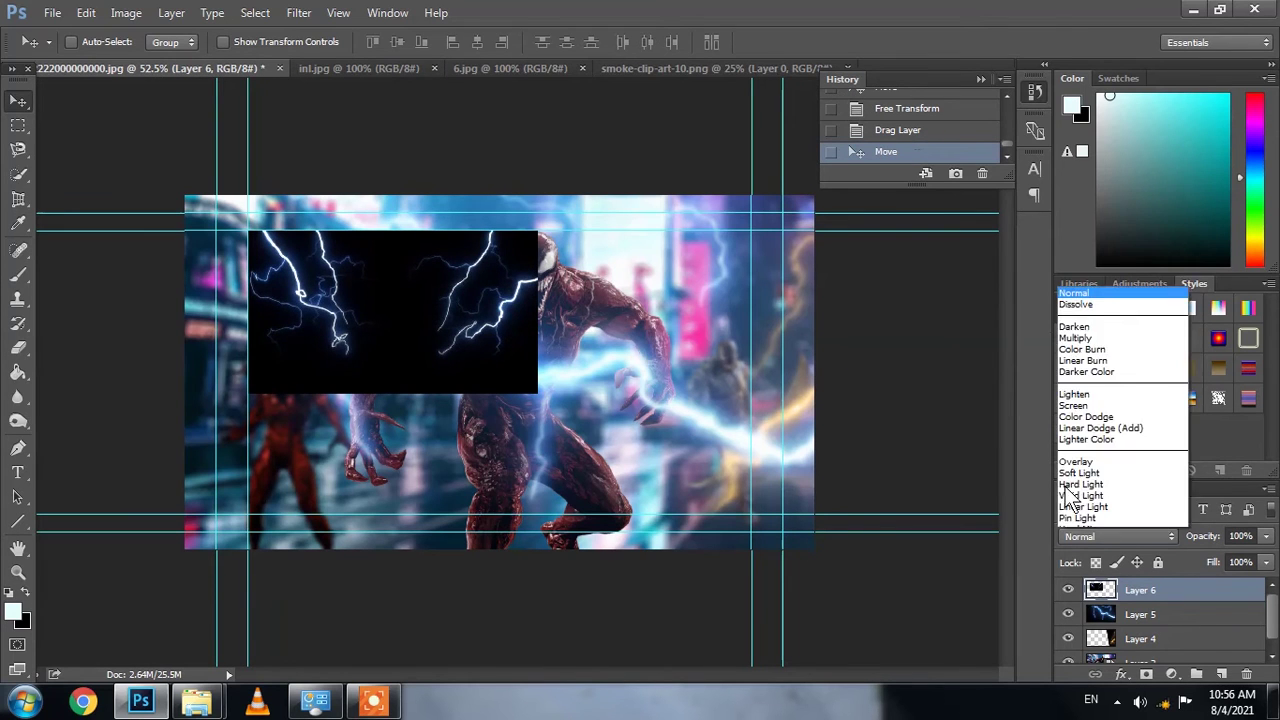
click(1075, 286)
key(shift+plus)
key(shift+plus)
key(shift+plus)
key(shift+plus)
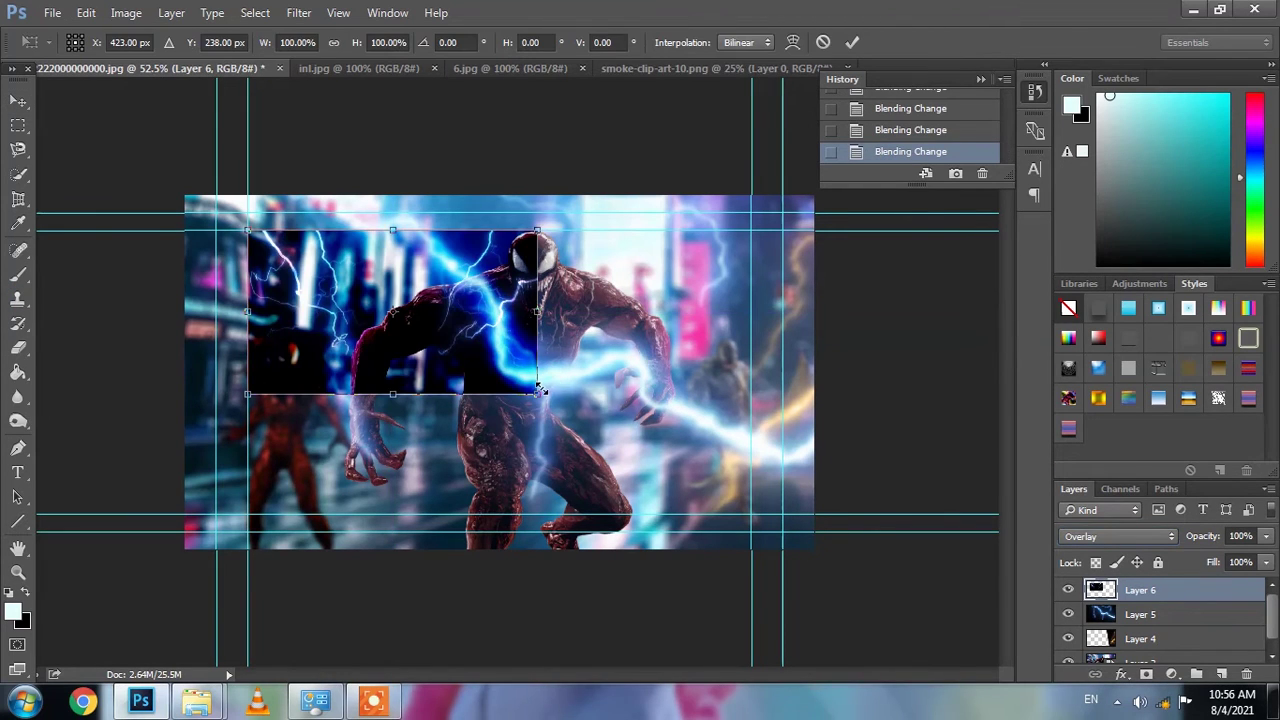
- Enlarge the inl.jpg lightning layer until it covers the whole city image
drag(540, 390, 800, 429)
key(Return)
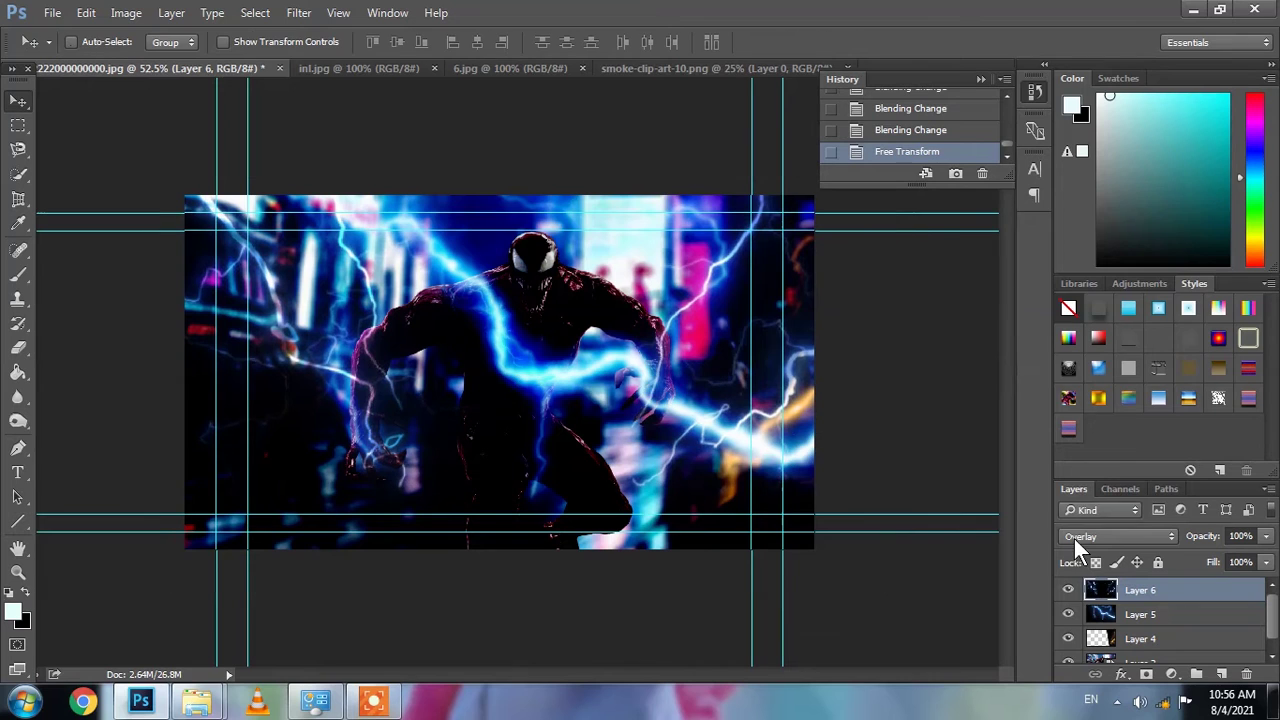
- Compare alternative blend modes on the inl.jpg lightning layer and set it to Screen
click(1074, 539)
click(1075, 286)
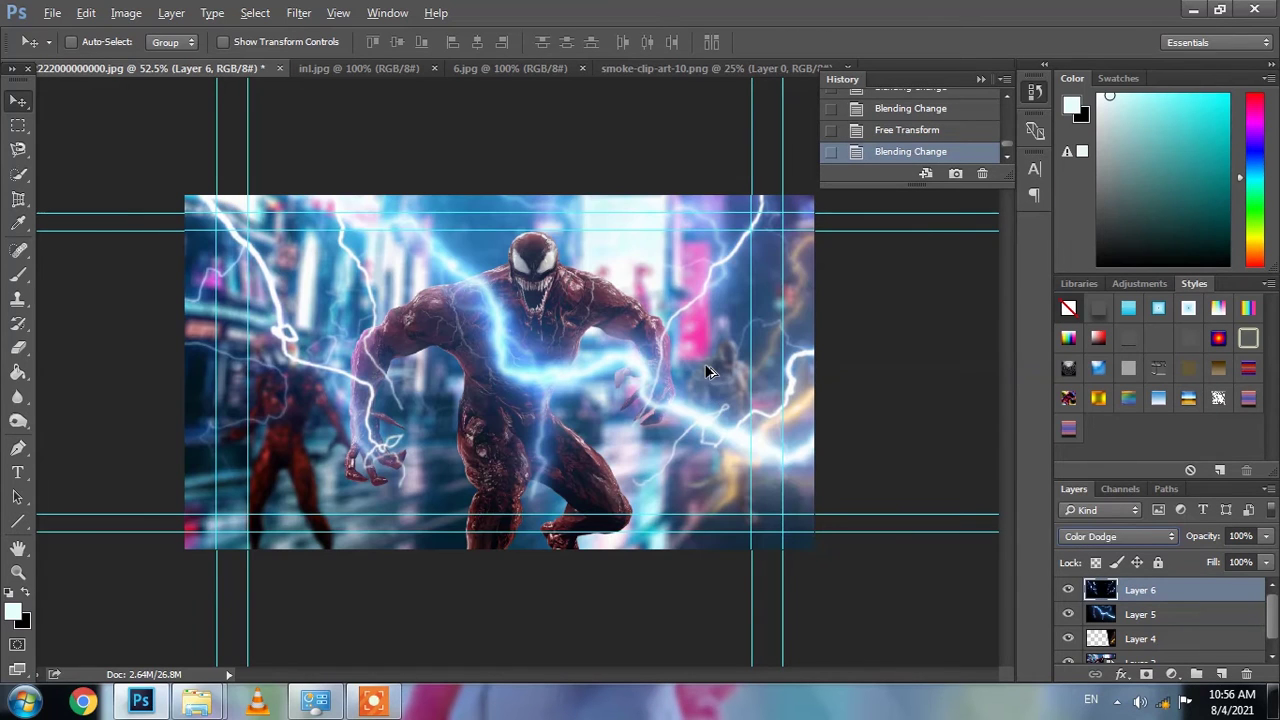
scroll(705, 370, down, 3)
scroll(698, 366, up, 3)
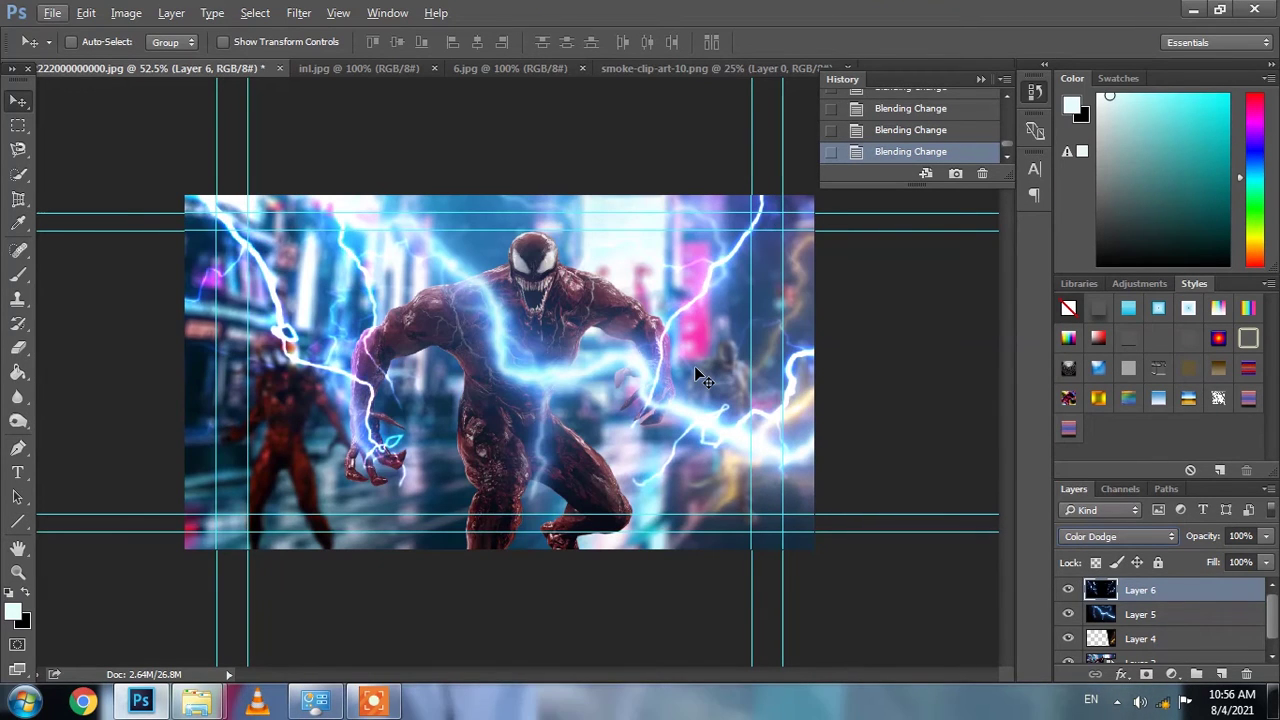
key(shift+minus)
- Enlarge the inl.jpg lightning further and reposition it so its bolts spread toward the side figures
key(ctrl+minus)
key(ctrl+minus)
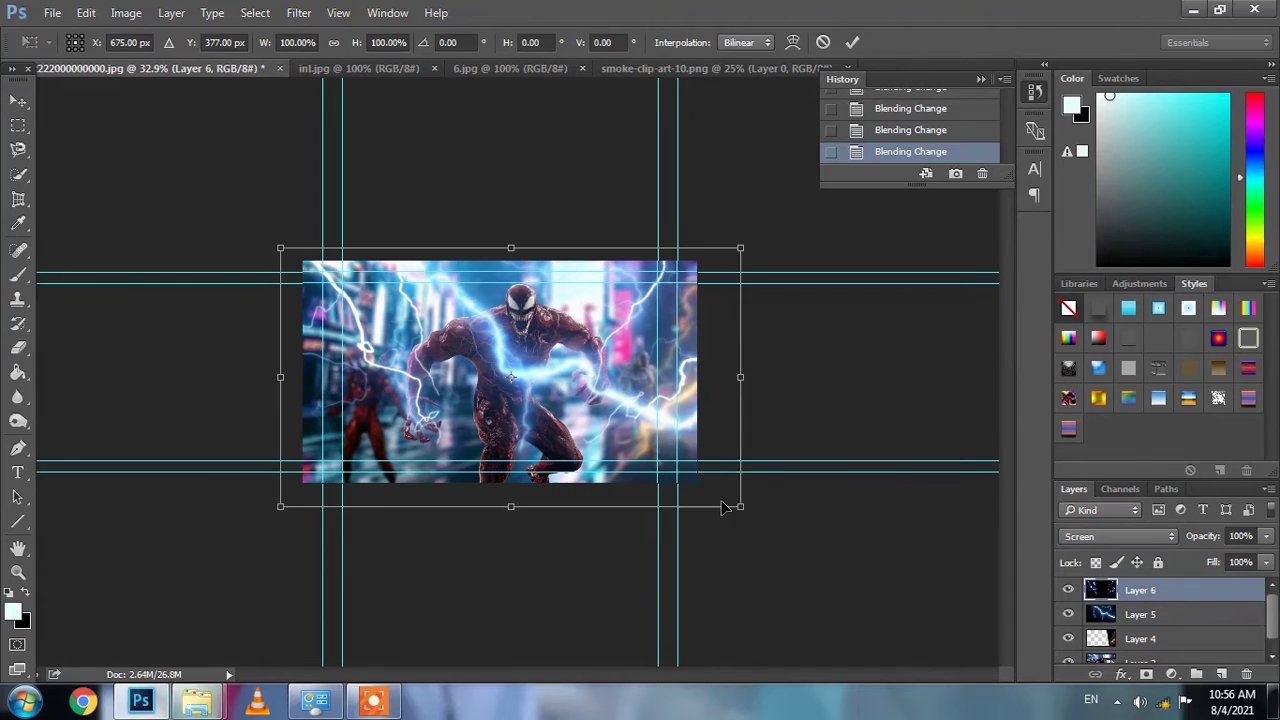
drag(893, 568, 722, 462)
key(Return)
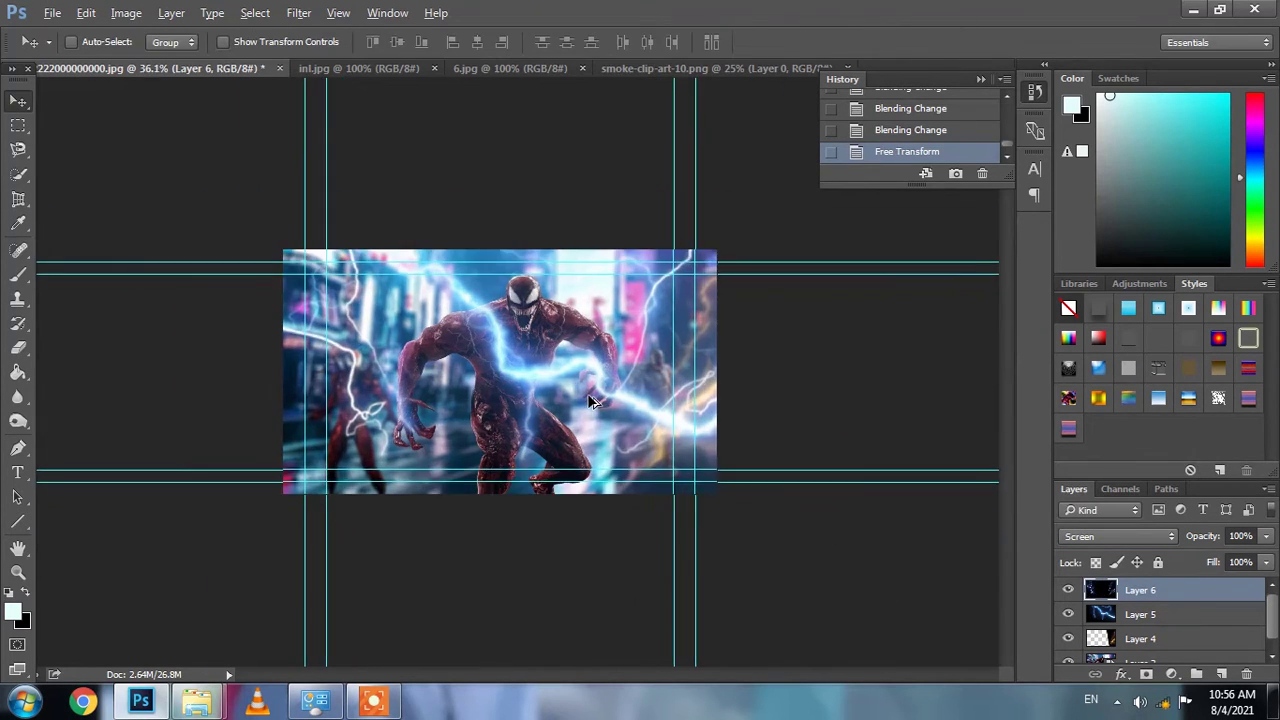
key(ctrl+plus)
key(ctrl+plus)
- Tint the inl.jpg lightning orange with a Warming Filter (85) photo filter at 76% density
click(126, 12)
mouse_move(183, 60)
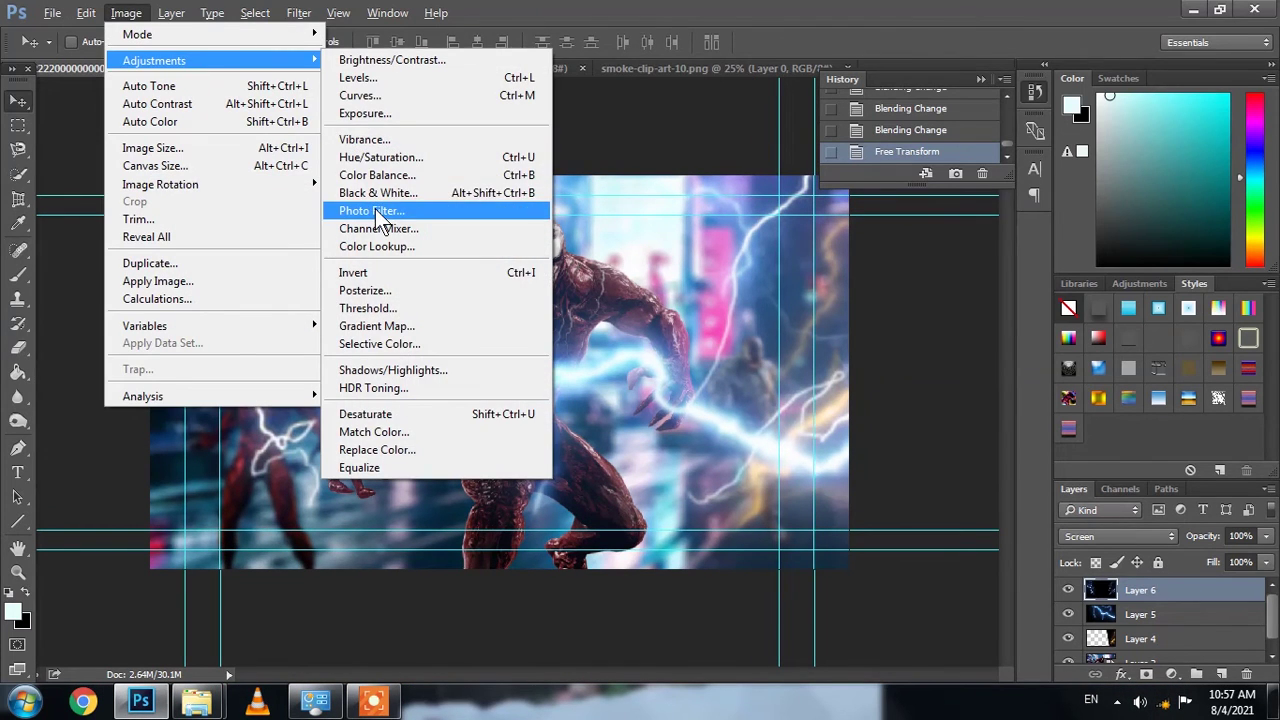
click(372, 210)
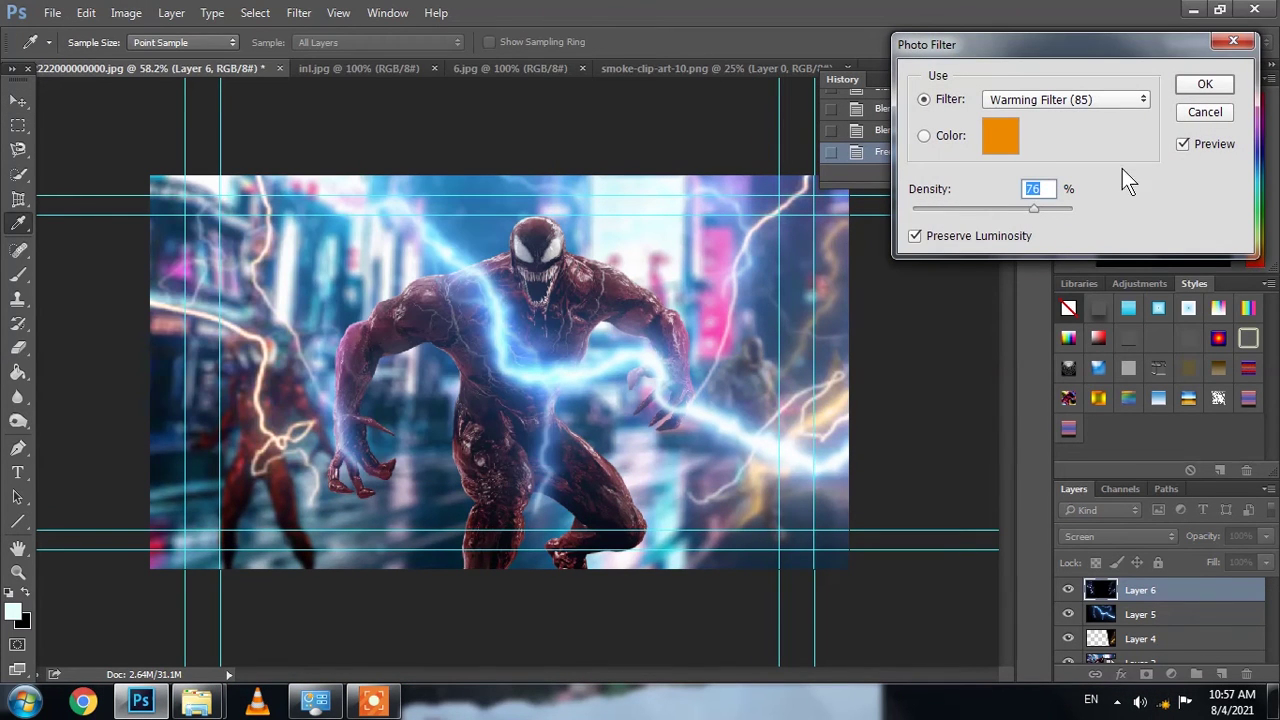
key(Return)
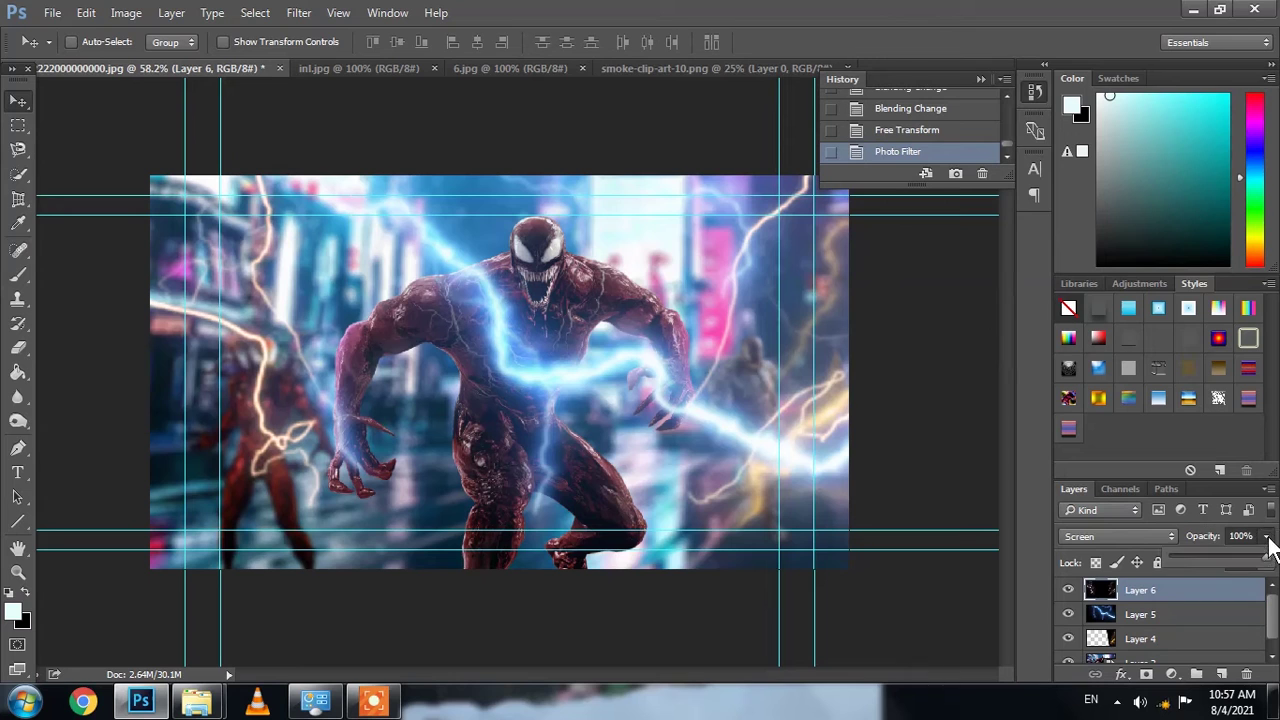
- Lower the warm lightning layer's opacity to 60% and shift its bolts slightly downward over the side figures
drag(1227, 551, 1227, 551)
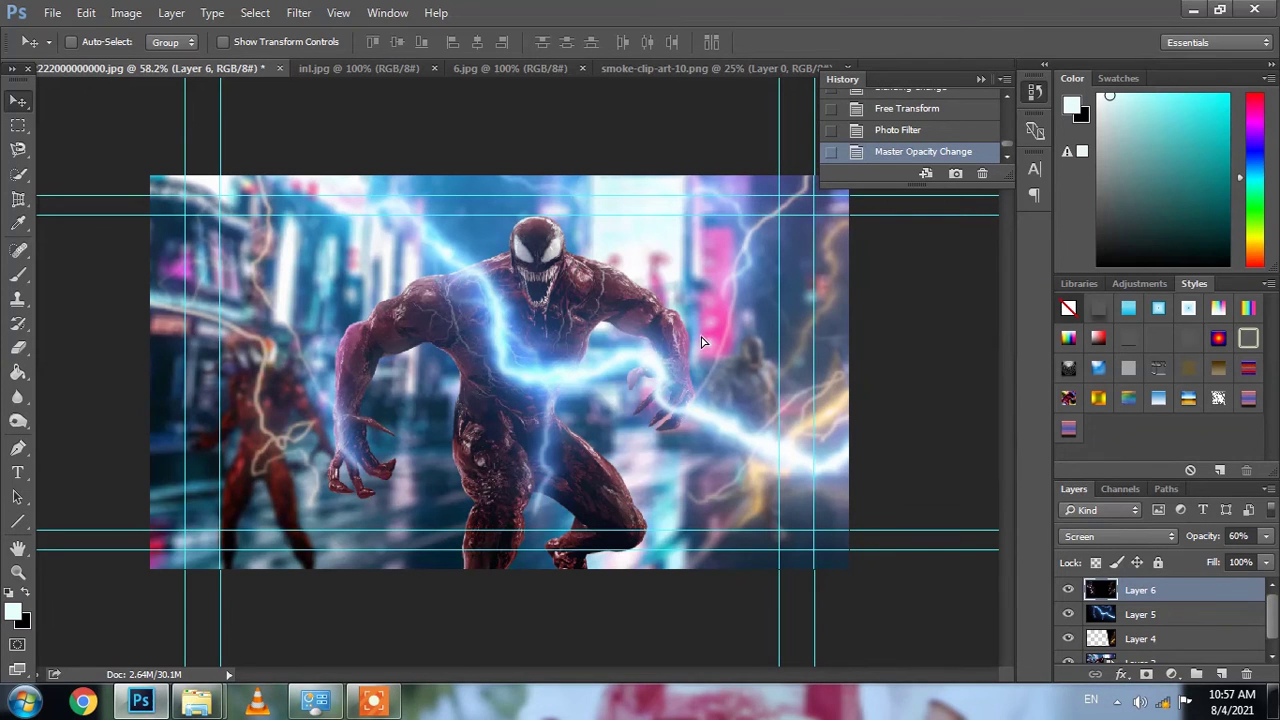
mouse_move(703, 381)
mouse_down()
mouse_move(704, 362)
mouse_move(704, 385)
mouse_up()
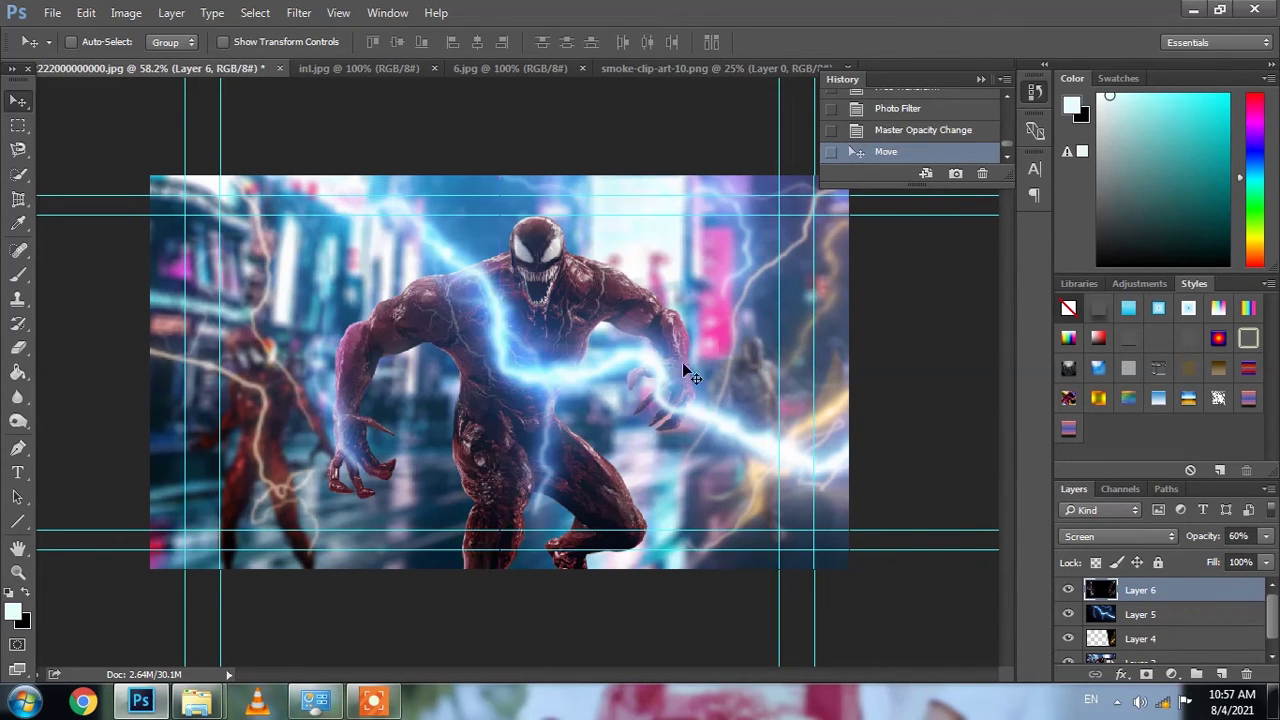
- Bring the smoke-clip-art-10.png smoke into the city document, scale it to about 116%, rotate it about -4.9°, and position it over the image
drag(703, 183, 617, 520)
scroll(585, 383, down, 3)
key(ctrl+minus)
key(ctrl+minus)
key(ctrl+minus)
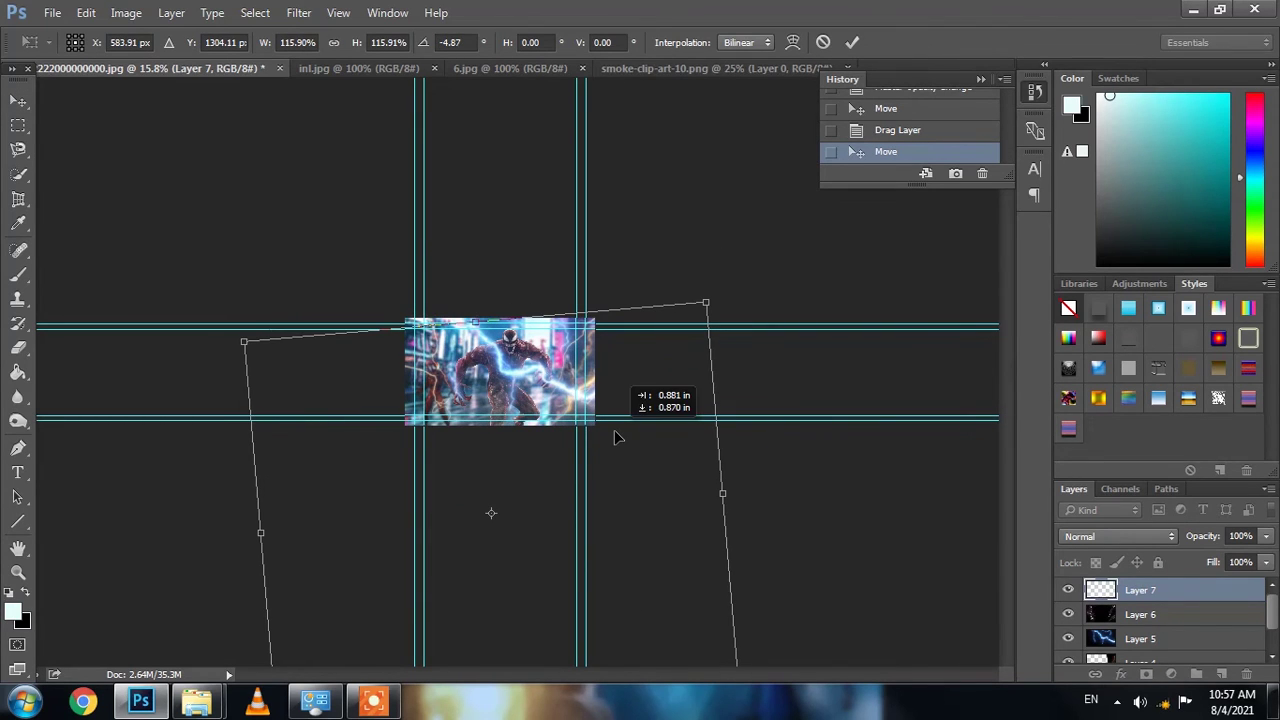
key(Return)
key(ctrl+0)
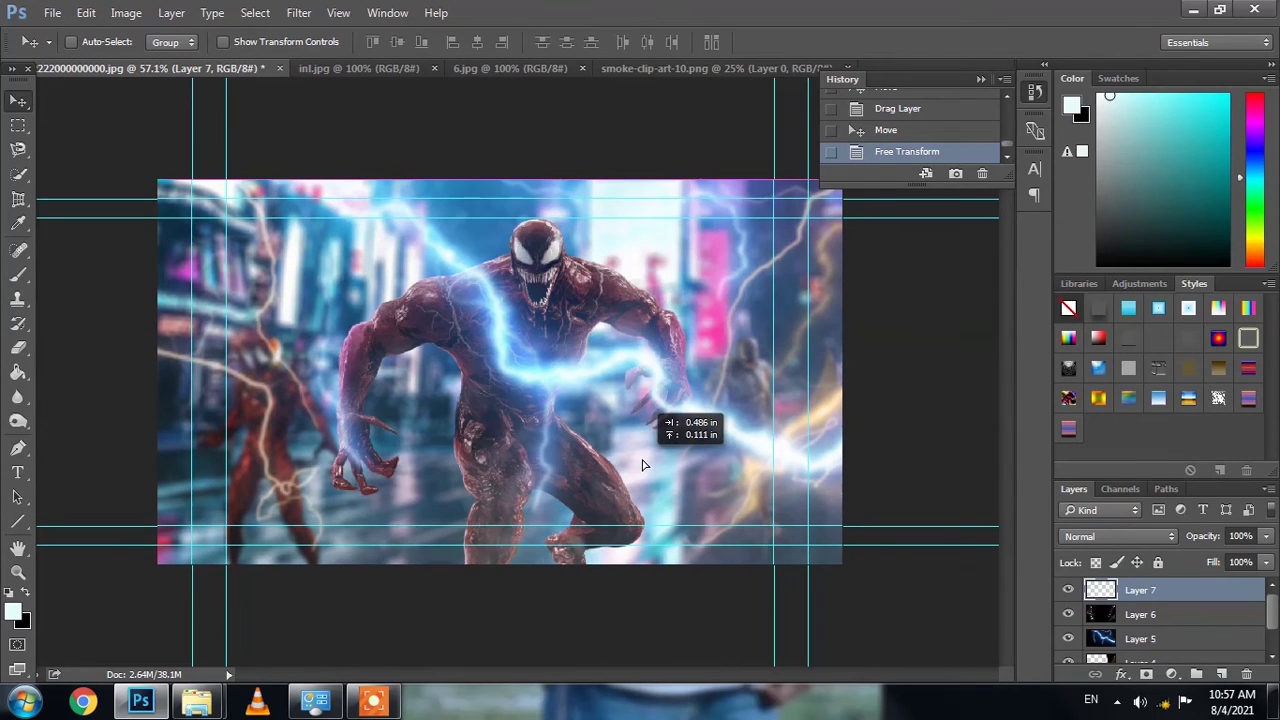
scroll(563, 428, up, 1)
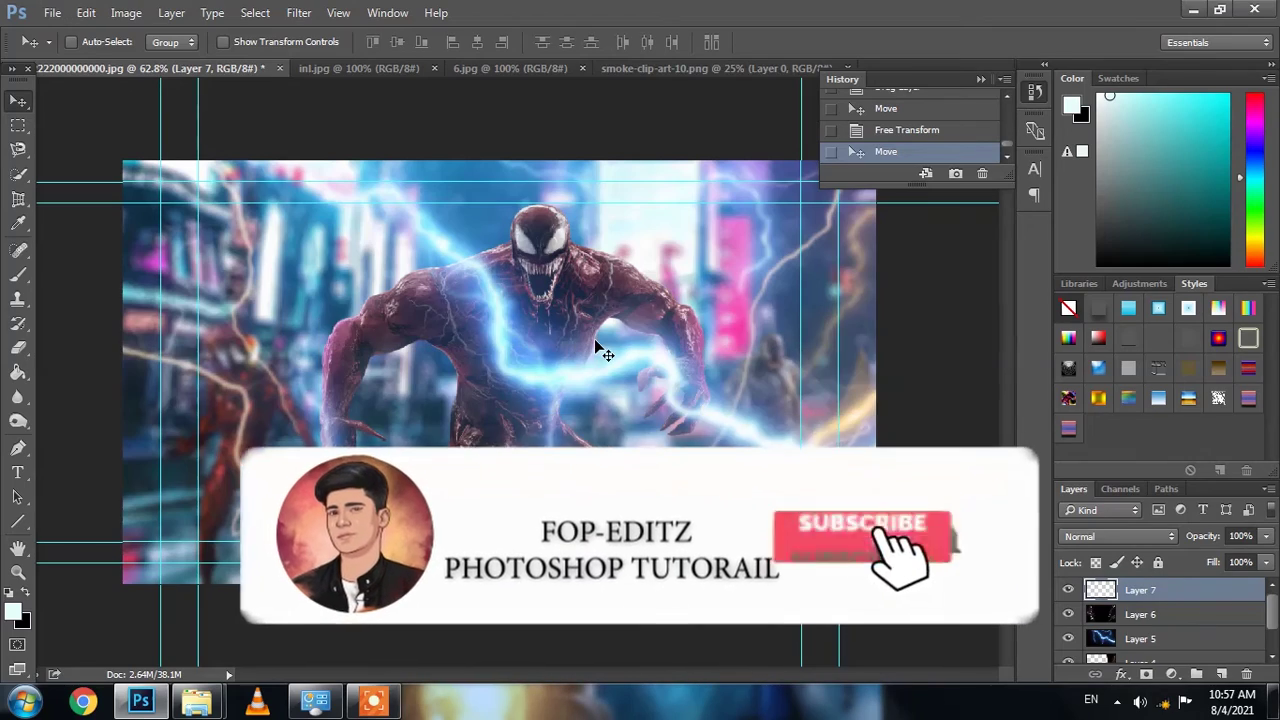
scroll(600, 354, up, 1)
scroll(605, 357, down, 2)
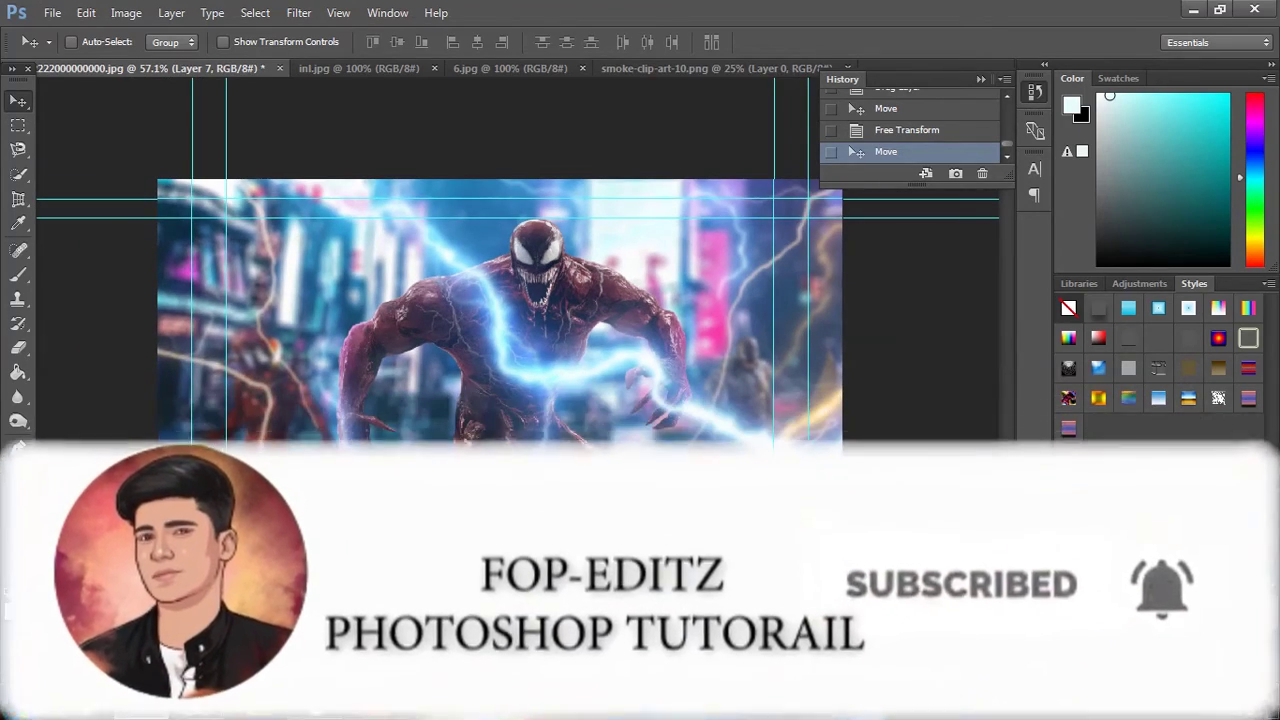